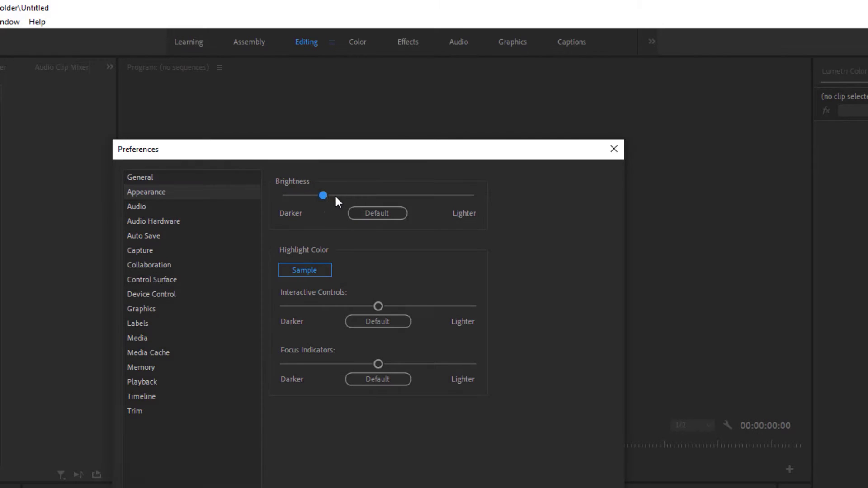
- Set the interface brightness to its darkest level in the Appearance preferences and apply it
drag(382, 197, 492, 200)
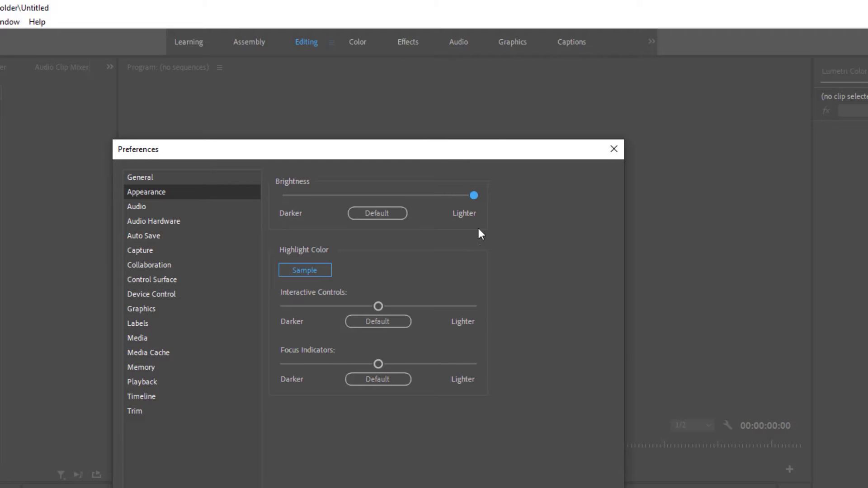
click(283, 195)
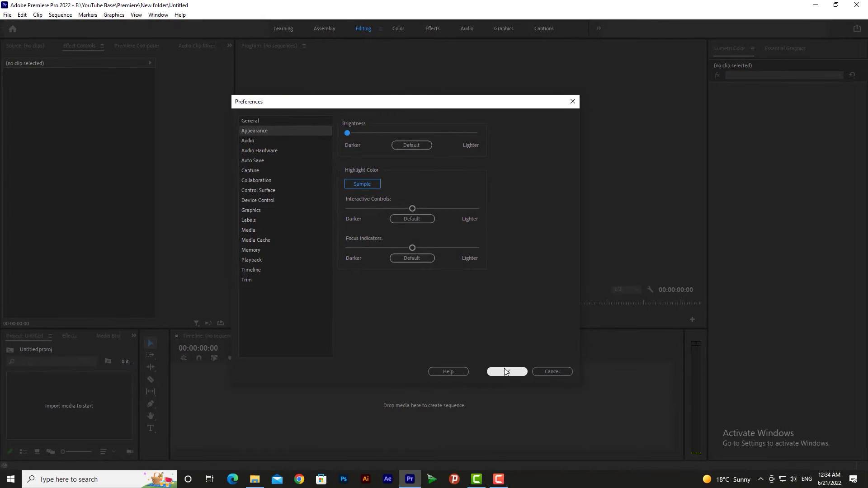
click(509, 371)
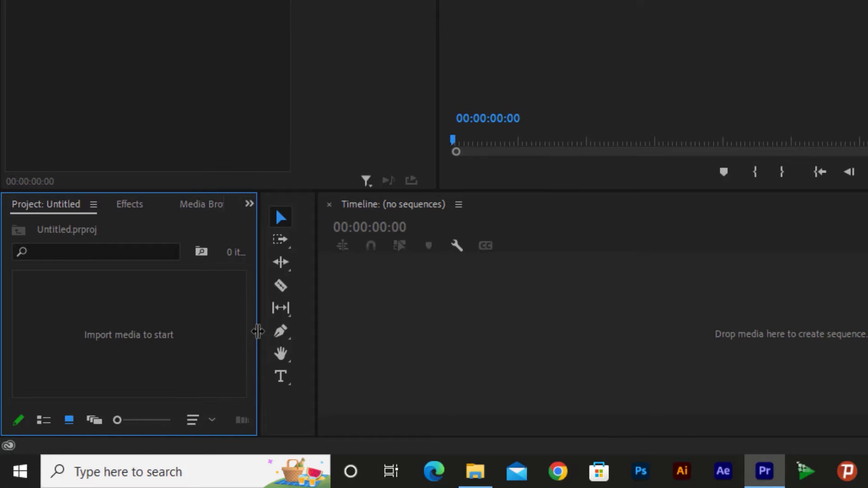
- Enlarge the Project panel in width and height so its neighbouring tabs, including Info and Markers, fit
drag(258, 331, 395, 330)
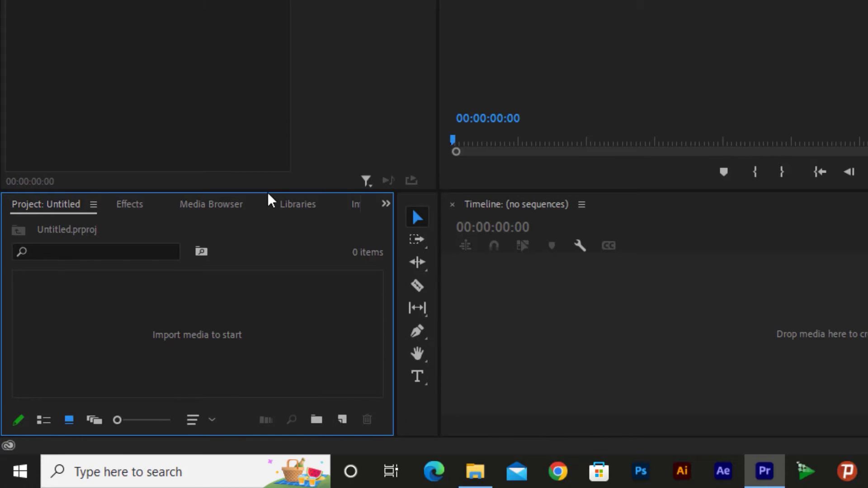
drag(270, 190, 279, 80)
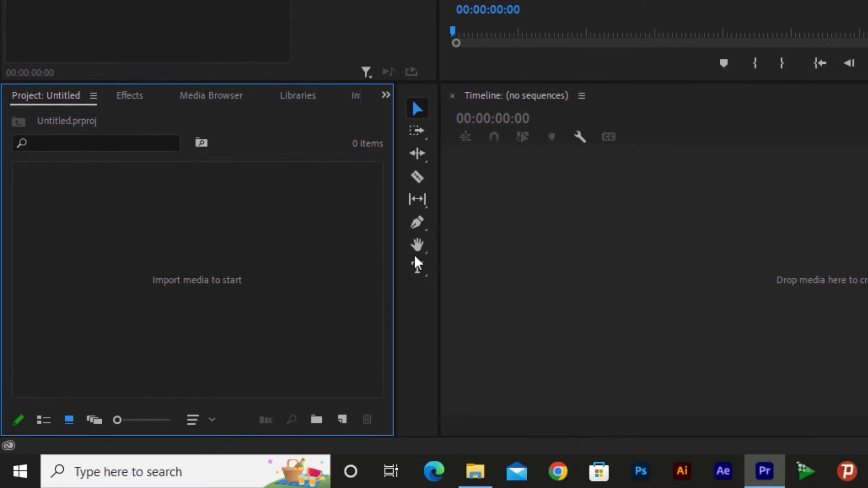
drag(395, 267, 531, 271)
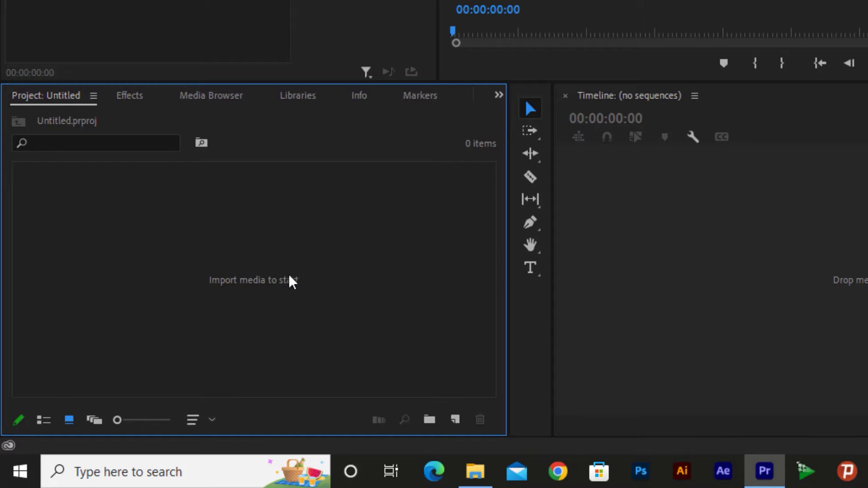
- Import both audio files from the music folder inside New folder into the project
double_click(344, 238)
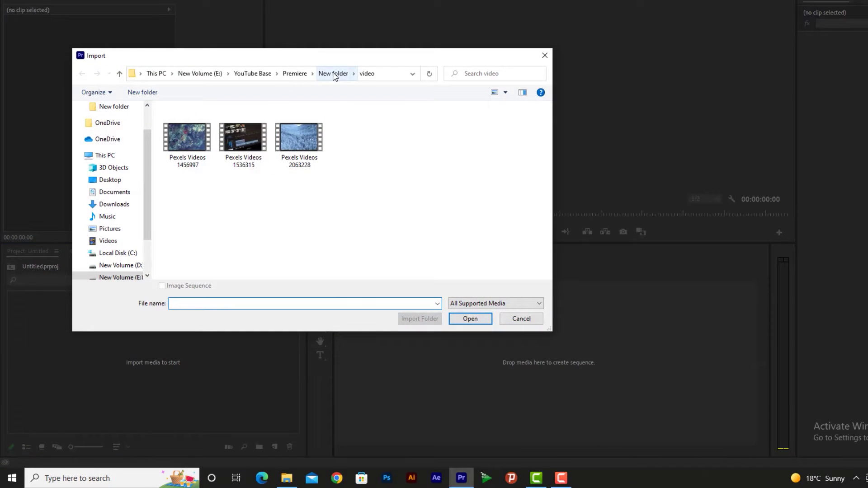
click(356, 47)
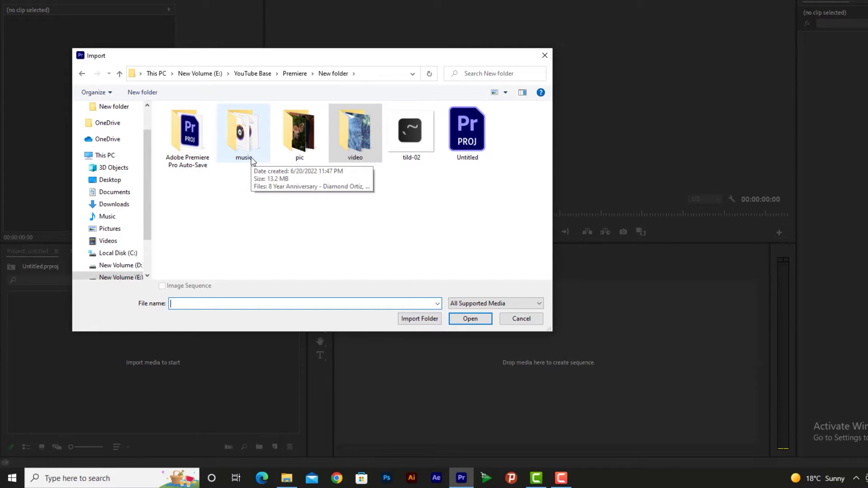
click(189, 145)
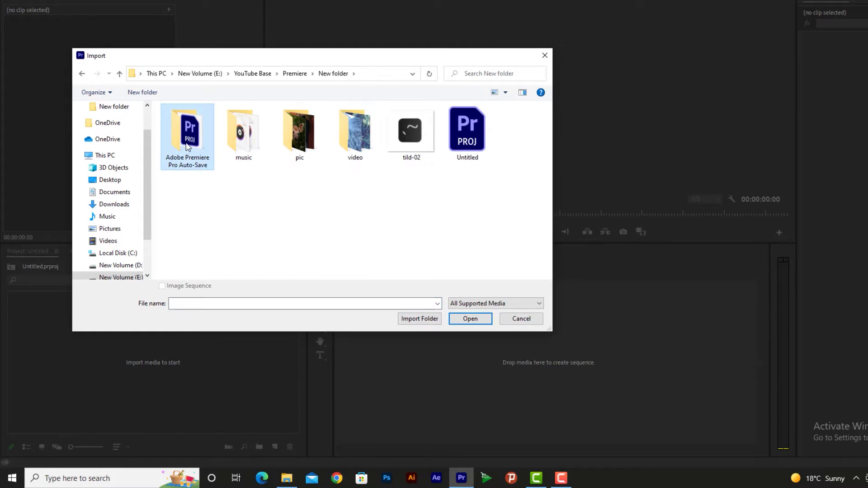
double_click(244, 149)
drag(269, 169, 200, 122)
click(470, 318)
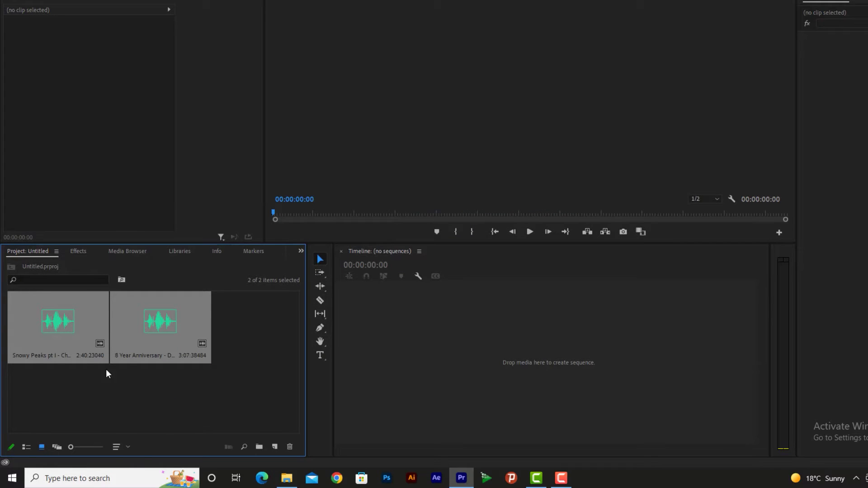
- Import all four files from the pic folder (1, 2, 3 and 4) into the project
click(8, 0)
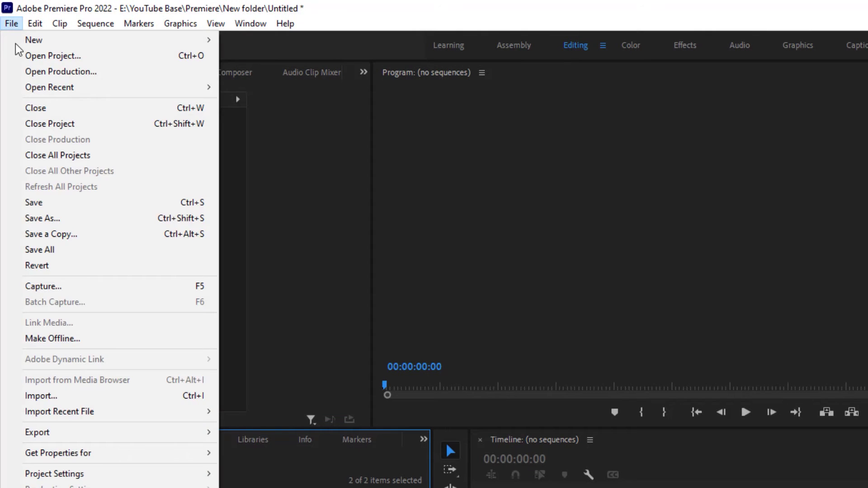
click(68, 396)
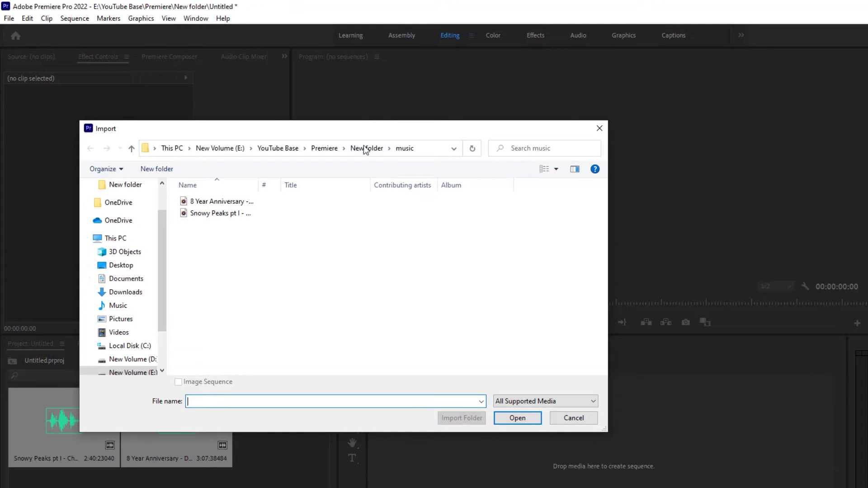
click(365, 149)
double_click(325, 244)
drag(477, 292, 236, 220)
click(517, 417)
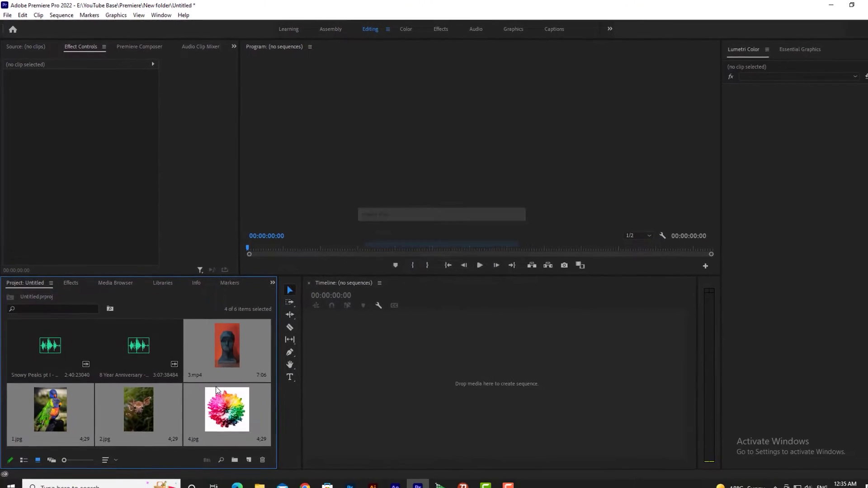
- Import the three Pexels videos from the video folder into the project
key(ctrl+i)
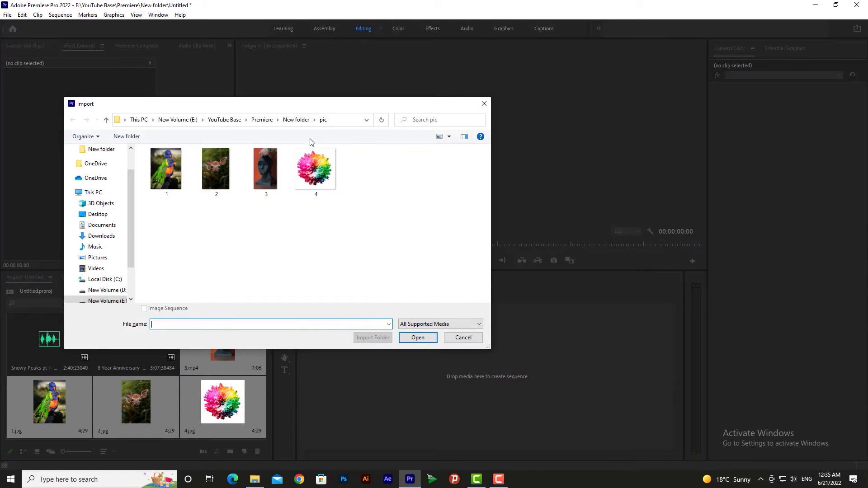
click(296, 119)
double_click(315, 176)
drag(377, 243, 148, 178)
click(416, 338)
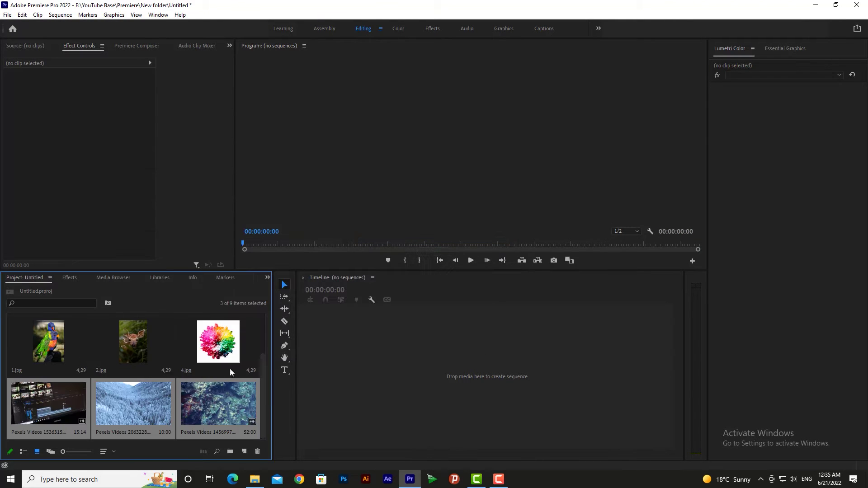
- Make the Project panel slightly taller so more of the imported thumbnails fit
scroll(153, 360, up, 2)
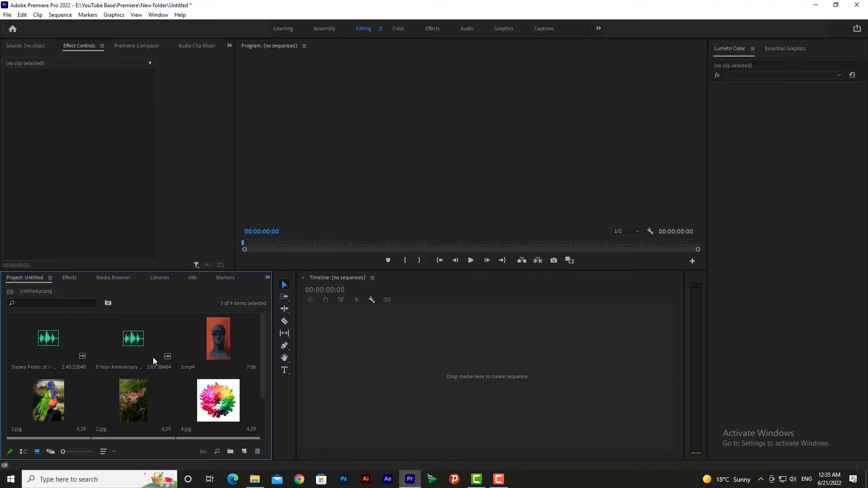
drag(132, 272, 131, 255)
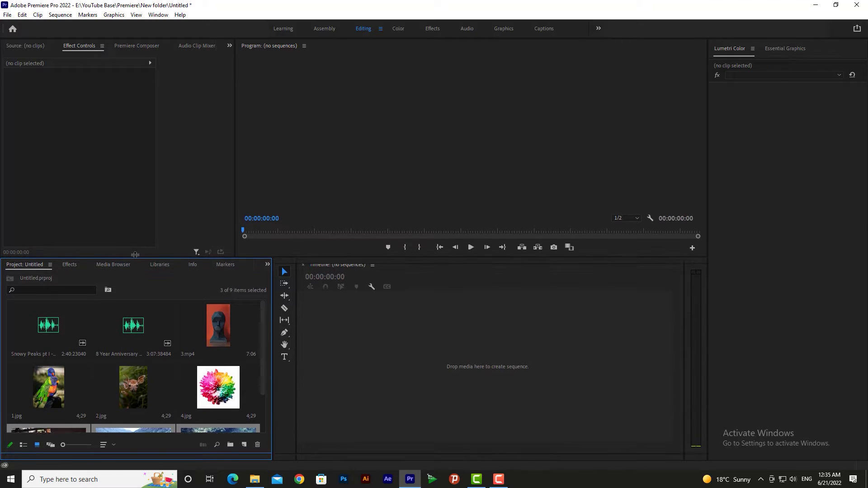
scroll(144, 369, down, 1)
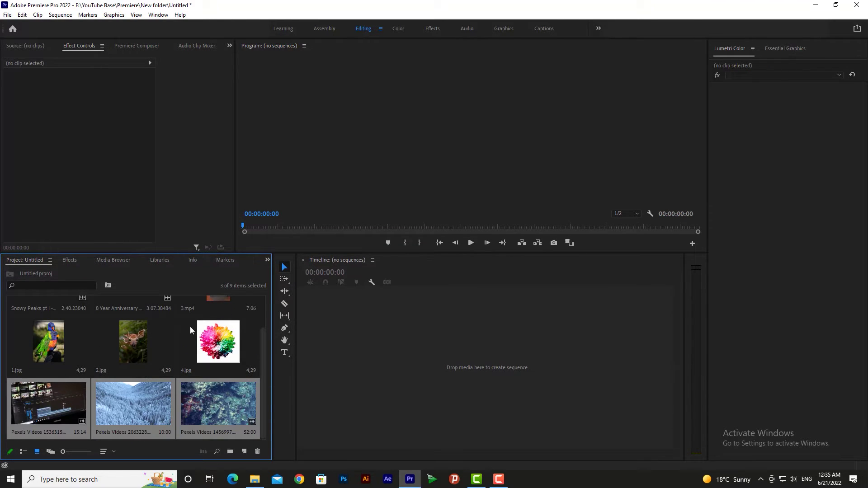
- Switch the Project panel to List View to show the imported media with their properties
click(79, 149)
click(427, 146)
click(474, 349)
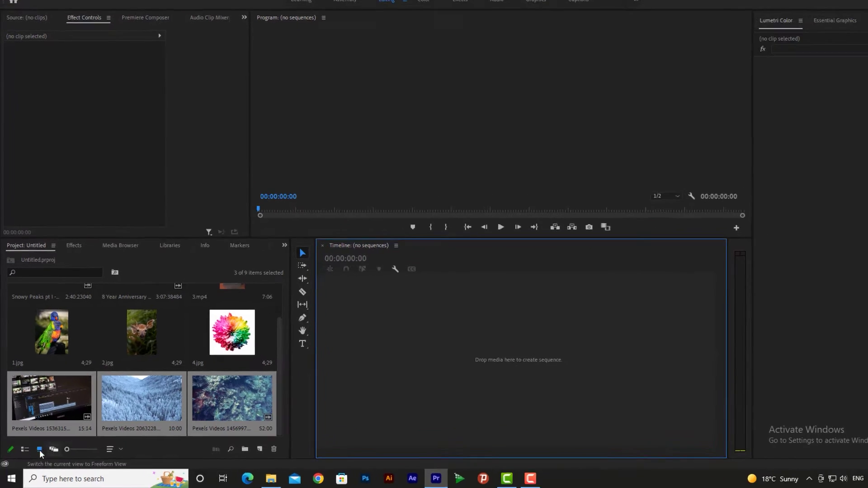
click(26, 448)
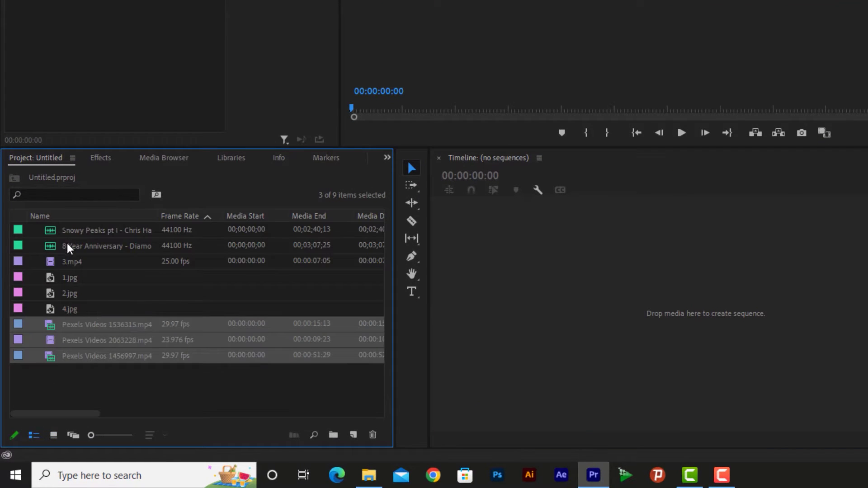
- Make the project read-only, saving its changes, and return it to read/write mode
click(17, 436)
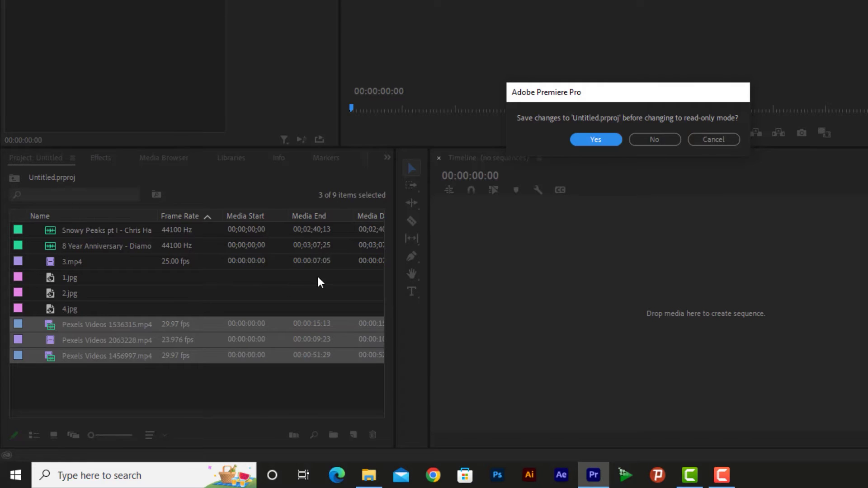
click(606, 141)
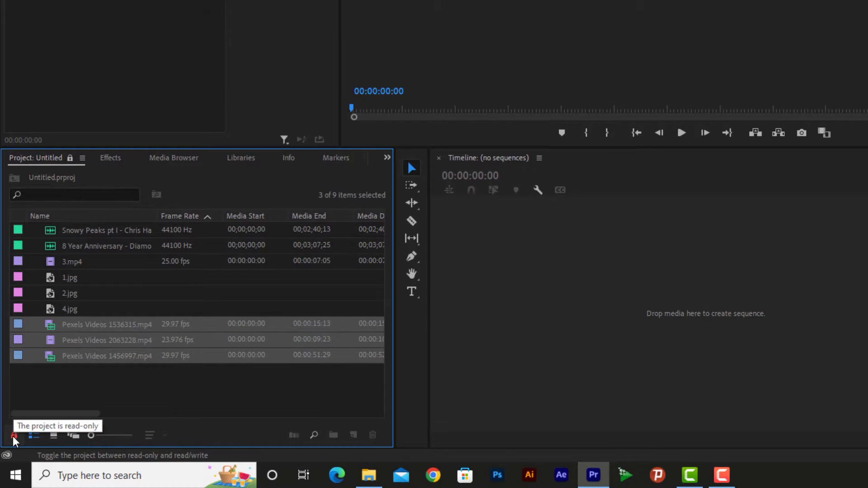
key(Up)
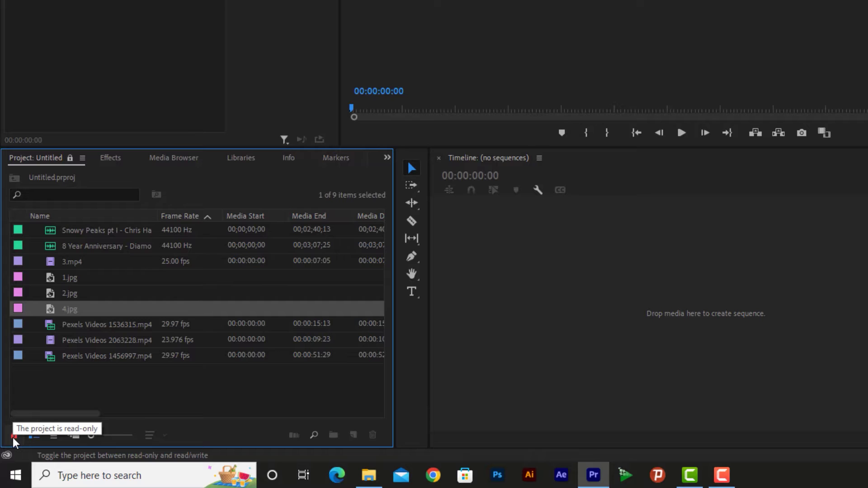
click(13, 436)
key(Up)
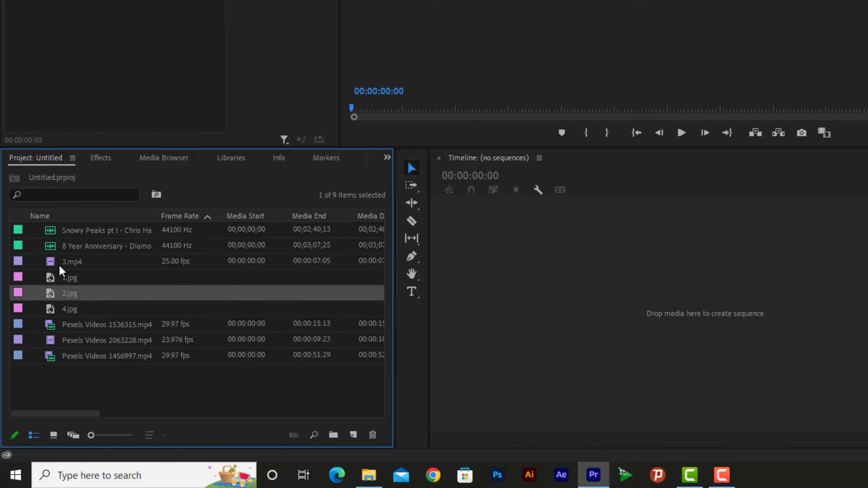
- Go through the audio, image and video items in the project list, comparing their icons and label colours
click(90, 232)
key(Down)
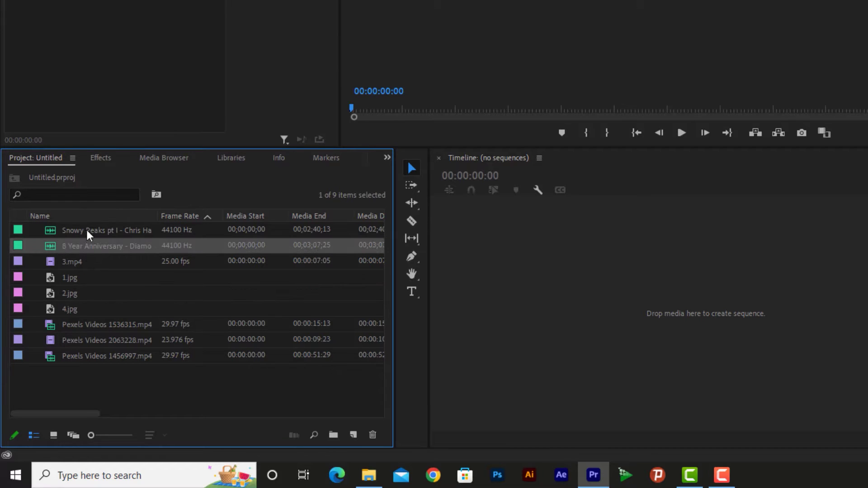
click(64, 261)
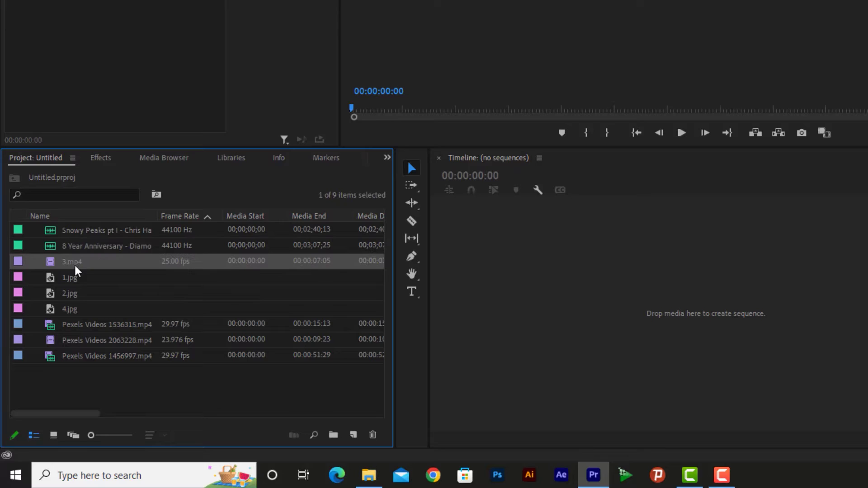
click(69, 280)
click(70, 309)
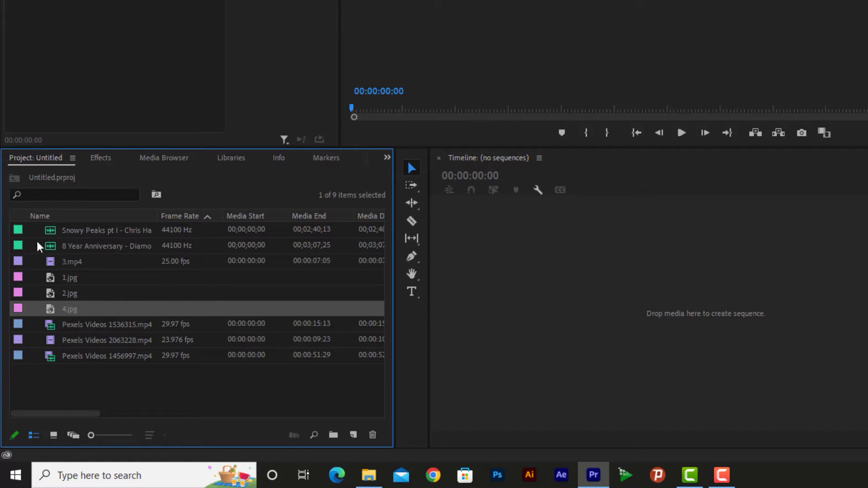
click(77, 231)
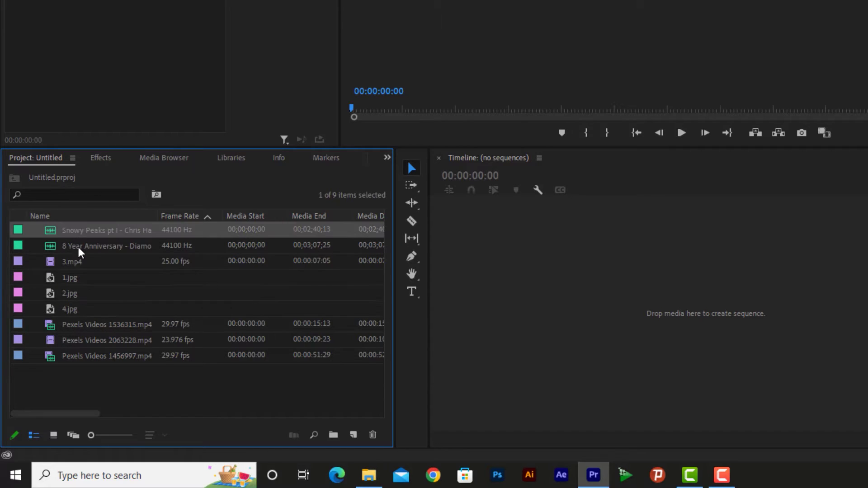
click(79, 247)
click(79, 231)
click(98, 265)
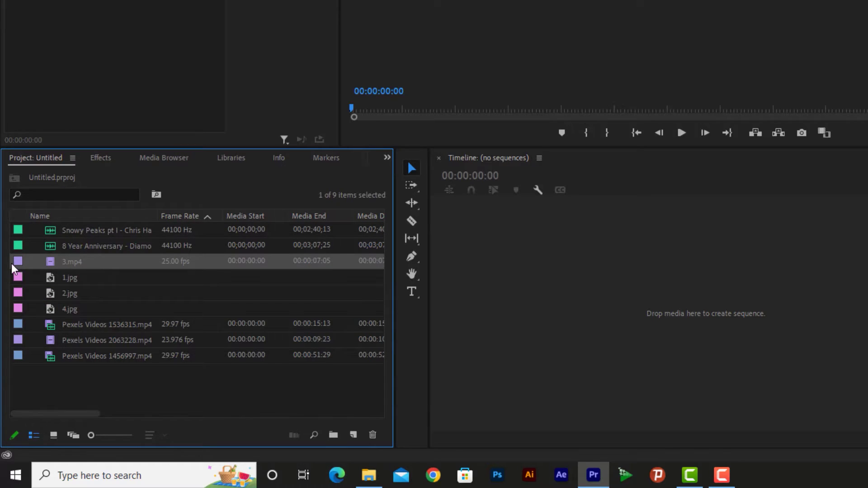
click(18, 279)
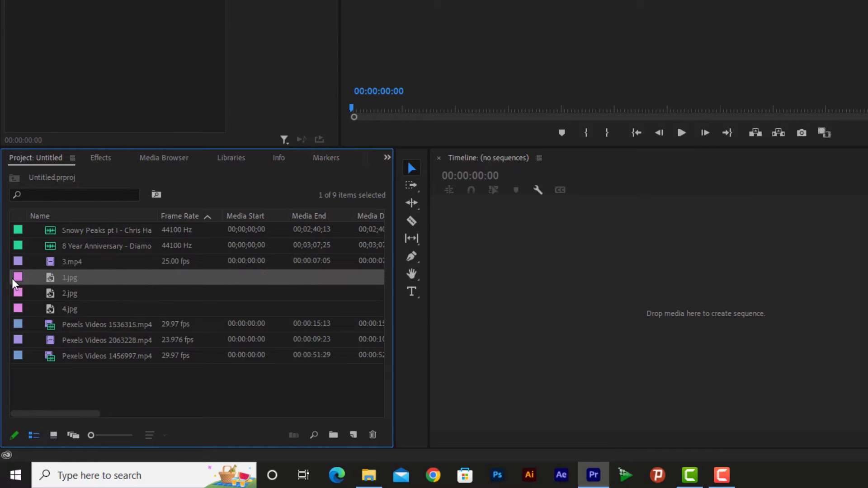
click(75, 327)
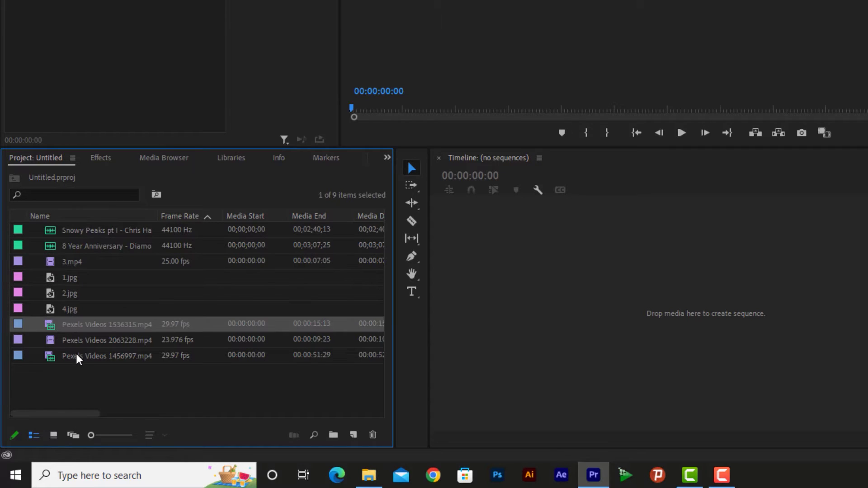
click(77, 358)
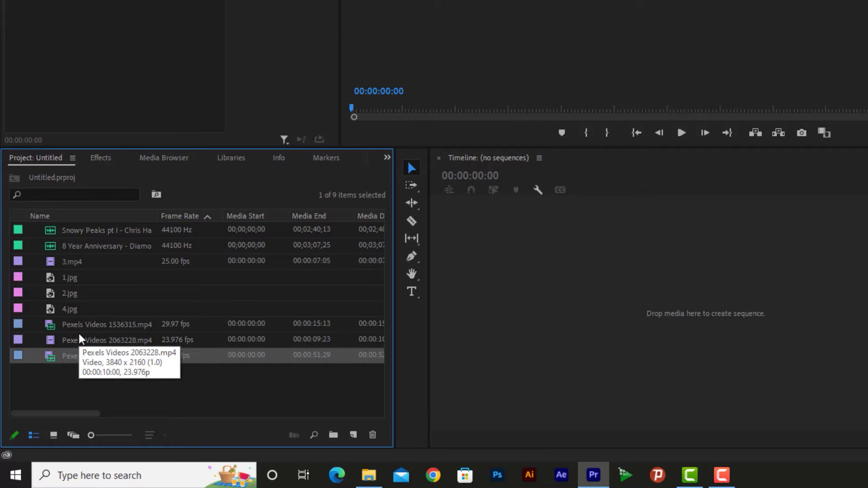
click(81, 339)
click(82, 327)
click(83, 310)
click(85, 249)
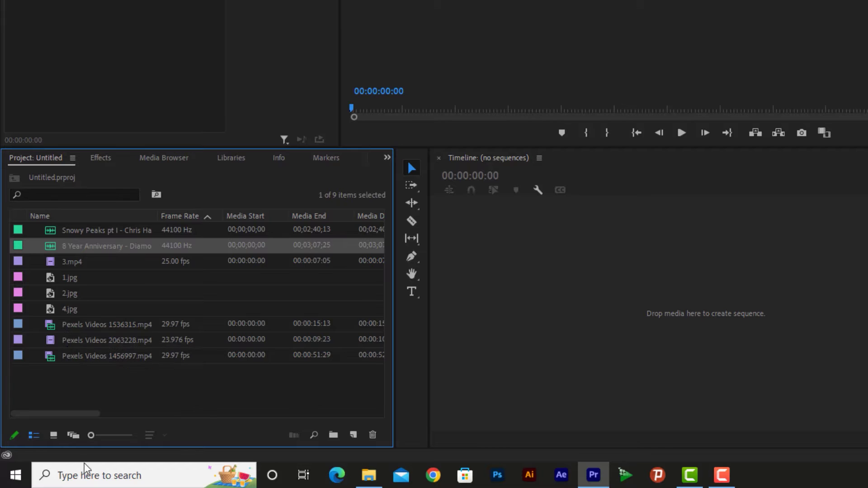
- Switch the Project panel back to Icon View and look through the media thumbnails
click(53, 435)
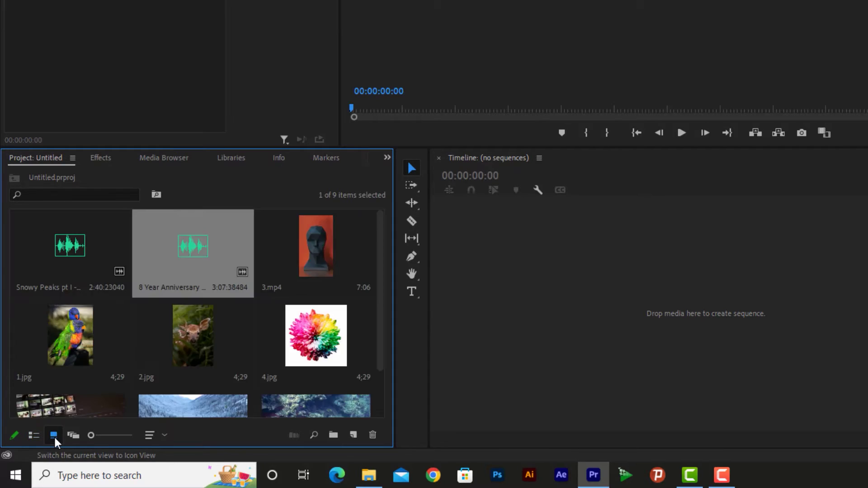
scroll(243, 339, down, 2)
scroll(243, 339, up, 2)
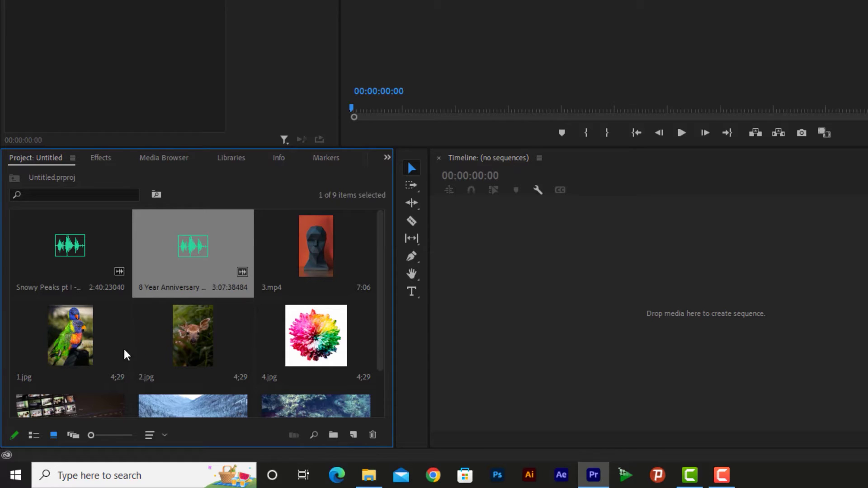
- Switch the Project panel to Freeform View and look through the imported media
click(75, 351)
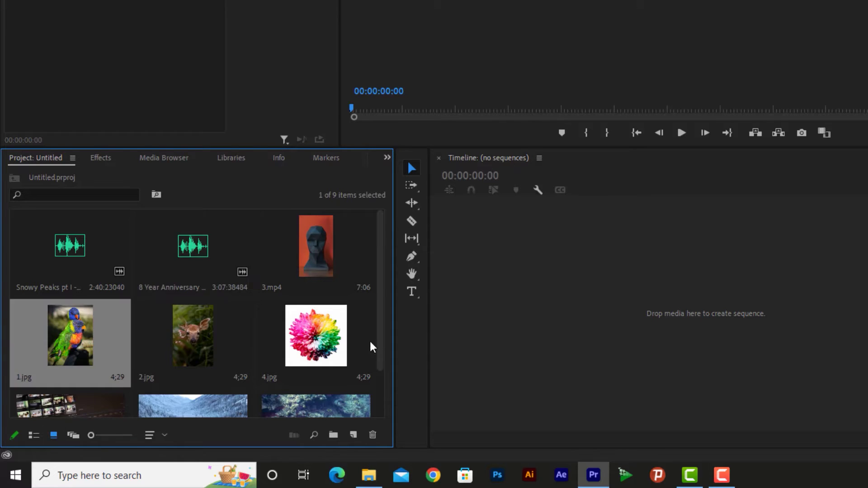
click(369, 344)
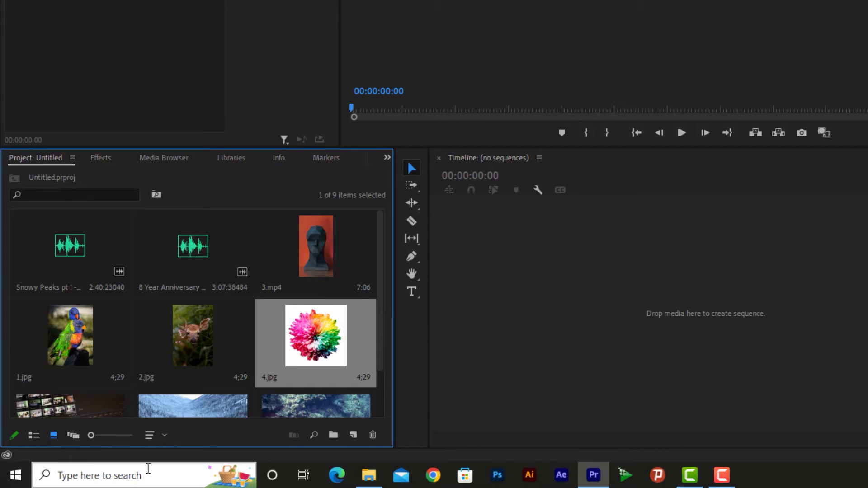
click(73, 437)
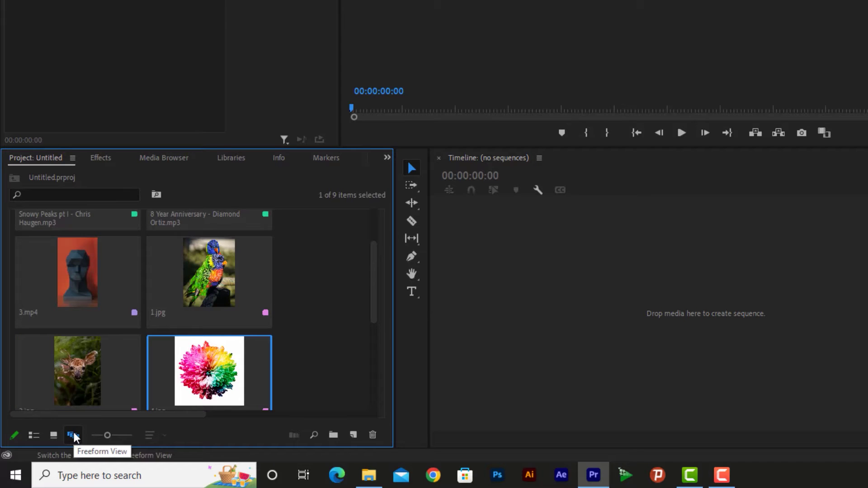
scroll(162, 370, down, 5)
scroll(162, 370, up, 7)
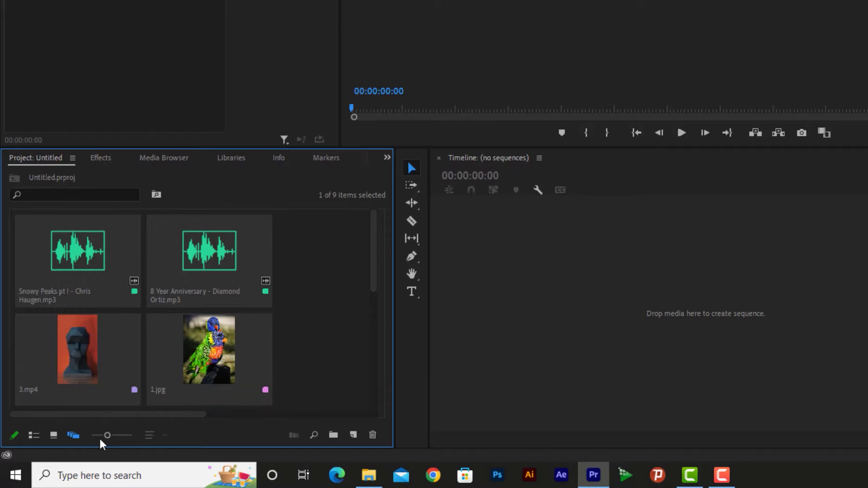
- Show the media in List View with the icon size at its maximum and look through the enlarged entries
click(39, 439)
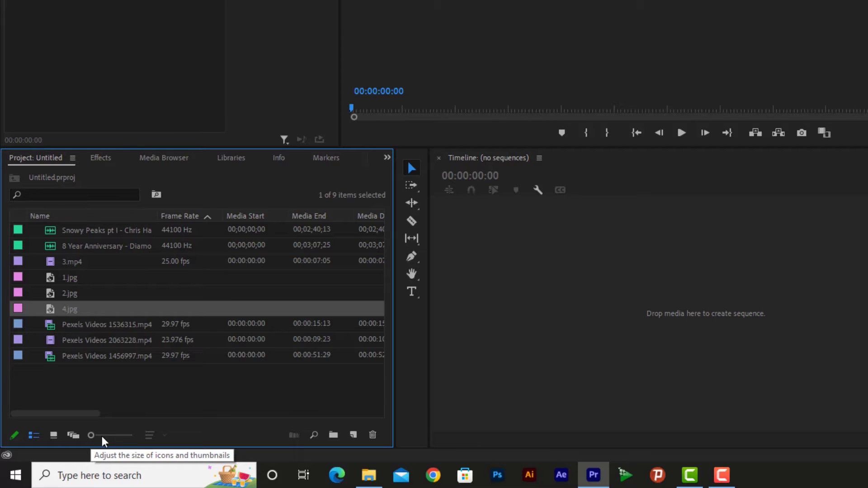
drag(91, 441, 142, 440)
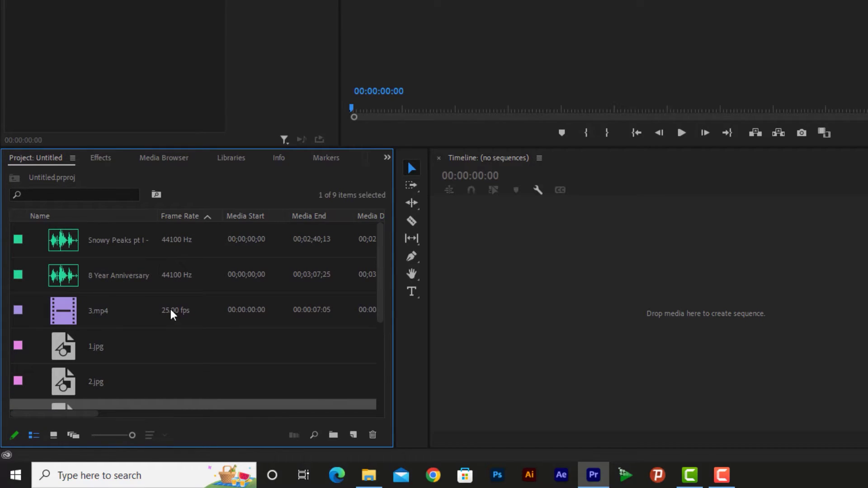
scroll(171, 311, down, 4)
scroll(174, 326, up, 4)
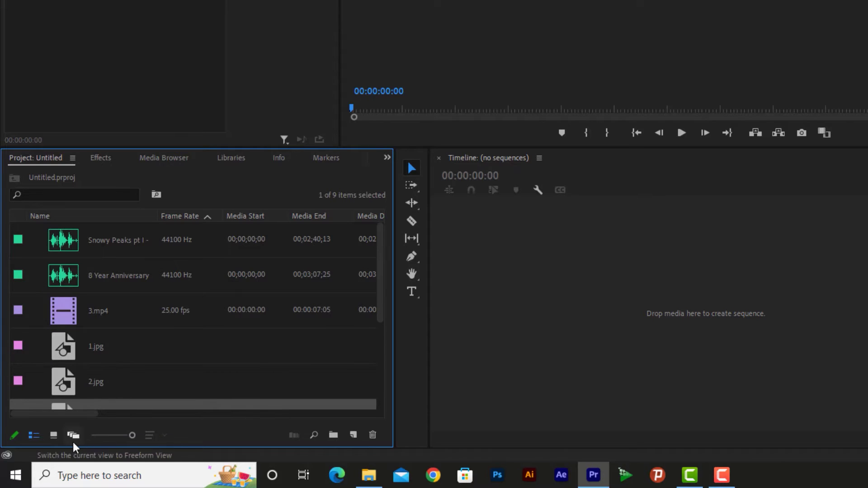
- In Icon View, enlarge the thumbnails to the maximum, look through them, and return them to the smallest size
click(54, 437)
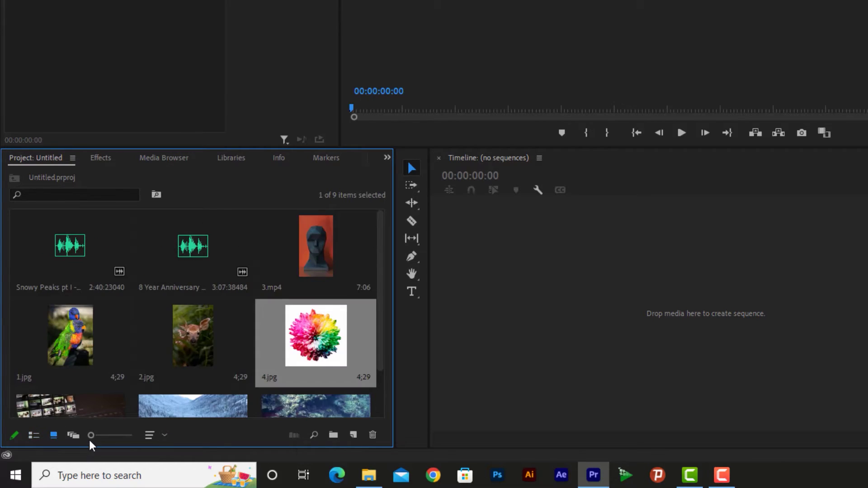
drag(94, 436, 145, 437)
scroll(188, 383, down, 3)
scroll(189, 384, up, 4)
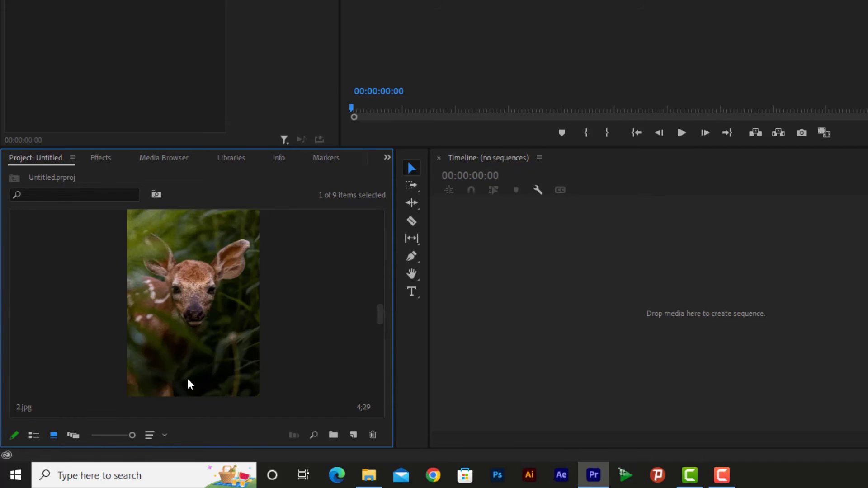
drag(105, 435, 86, 436)
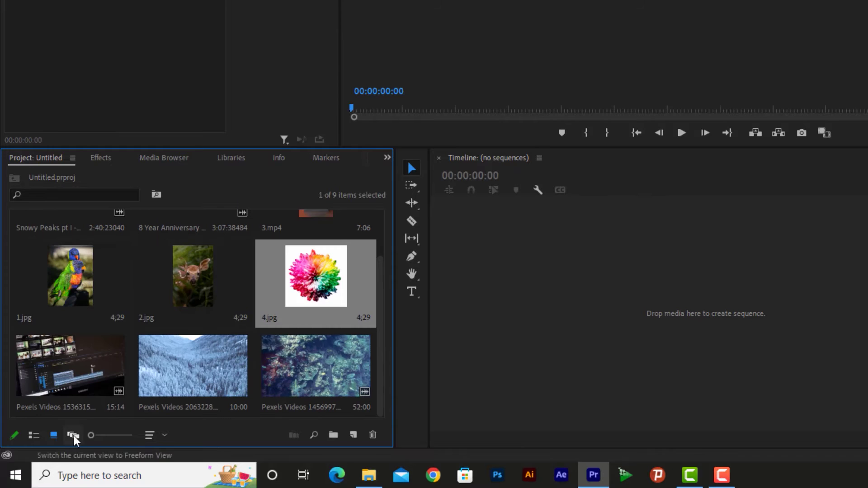
- Return to Freeform View, reduce the thumbnail size slightly, and look through the media
click(73, 435)
mouse_move(110, 436)
mouse_down()
mouse_move(144, 439)
mouse_move(104, 438)
mouse_up()
scroll(221, 380, down, 2)
scroll(221, 380, down, 1)
scroll(221, 380, up, 1)
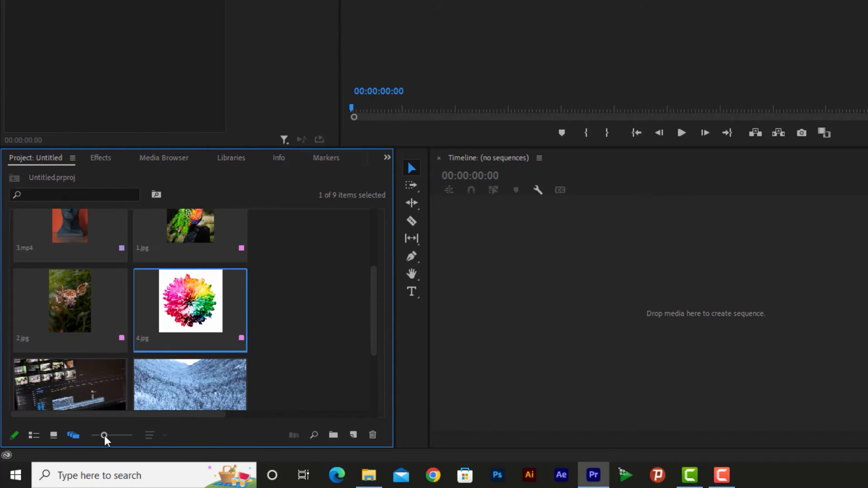
- Compare List View with Icon View and examine the icon sorting options, leaving the sort order at User Order
click(33, 436)
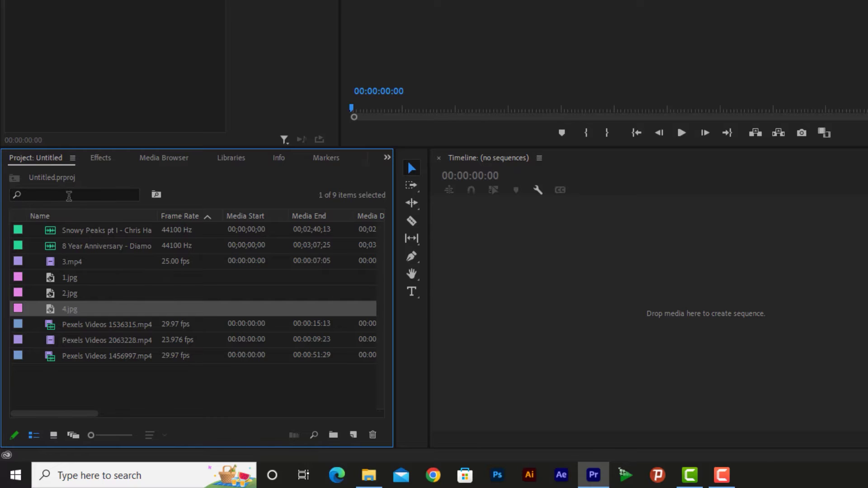
click(32, 195)
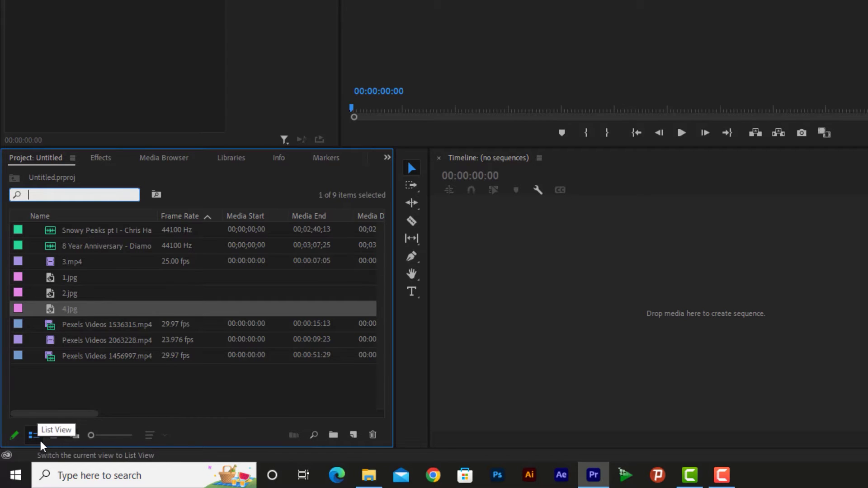
click(52, 437)
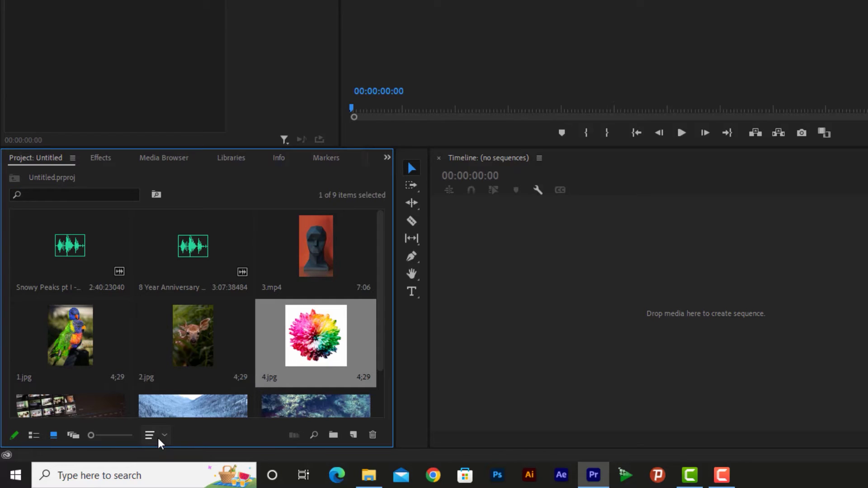
click(157, 436)
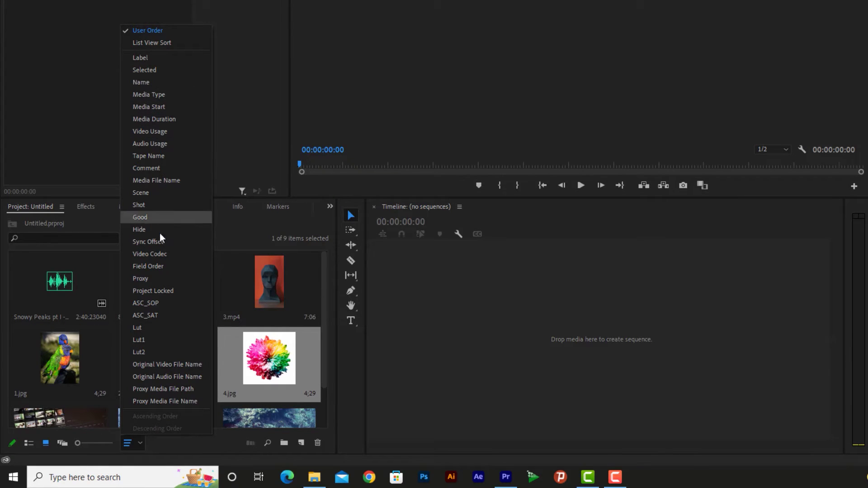
click(135, 446)
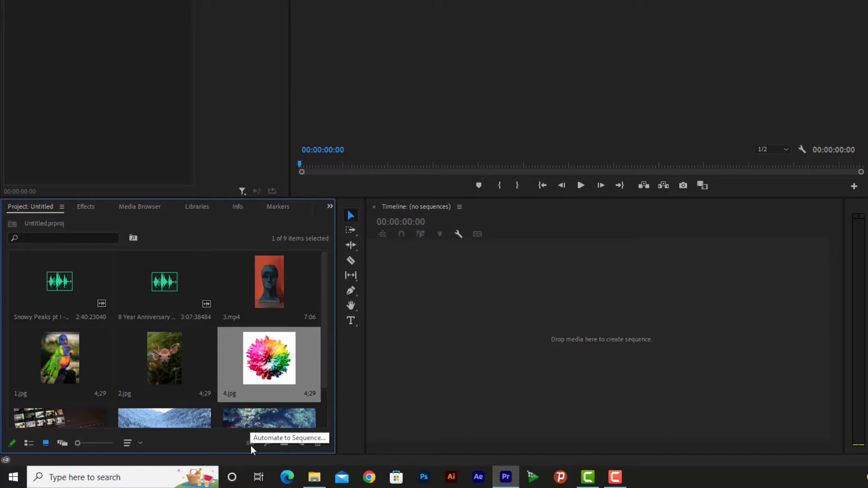
scroll(150, 346, down, 1)
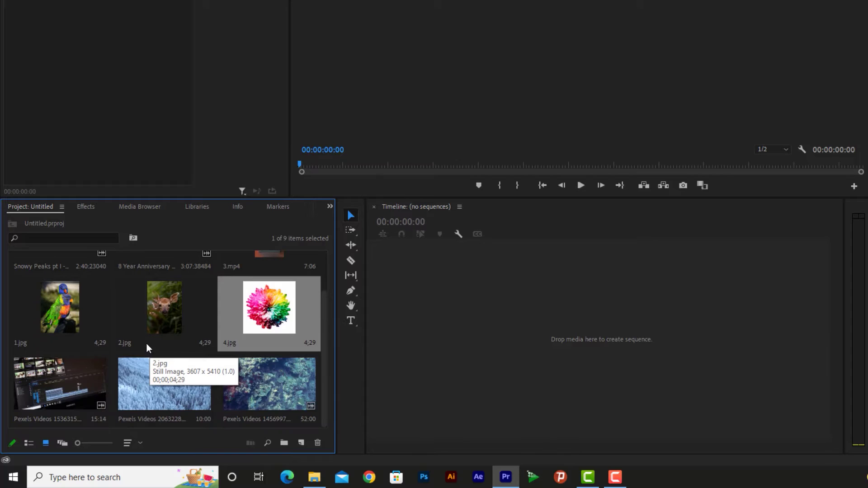
click(44, 325)
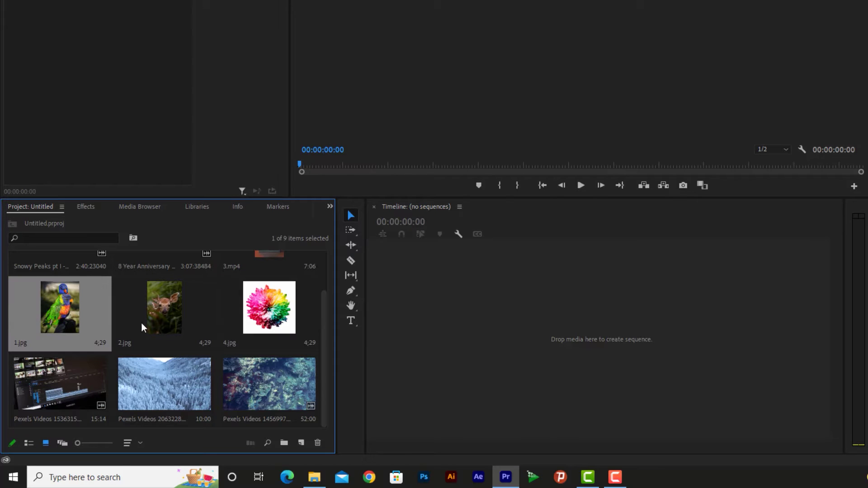
click(263, 325)
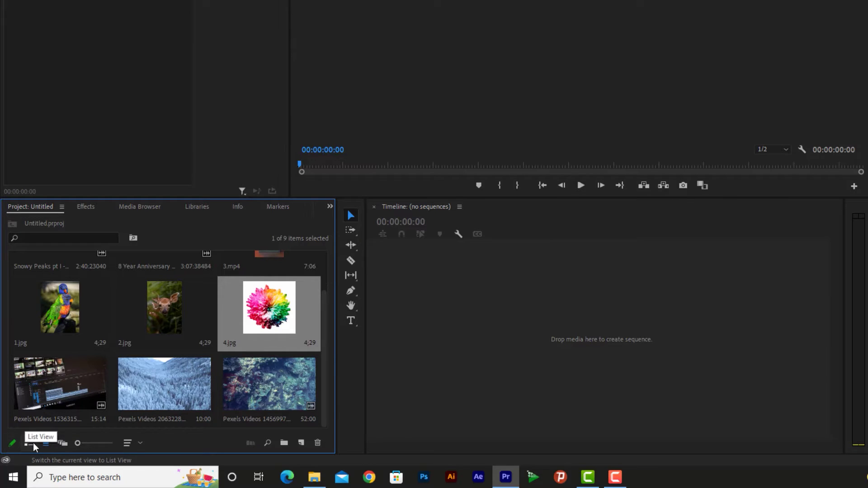
- Filter the project items by the text "sn" and clear the filter
click(28, 236)
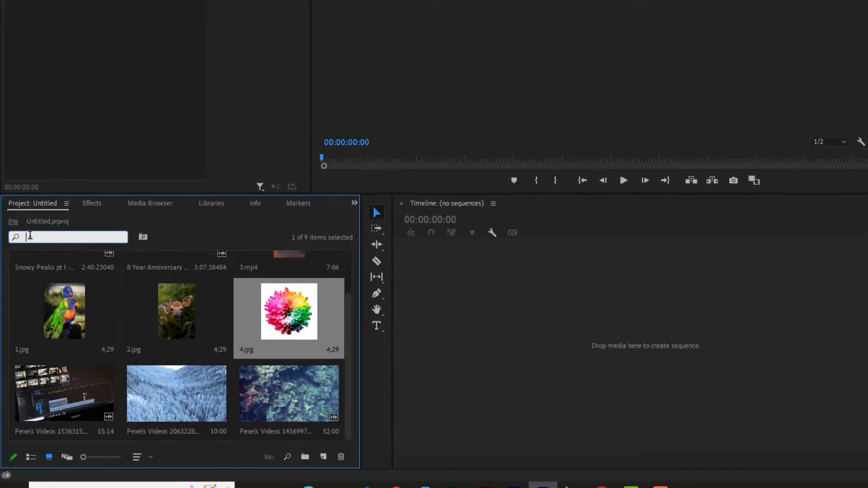
scroll(206, 379, up, 2)
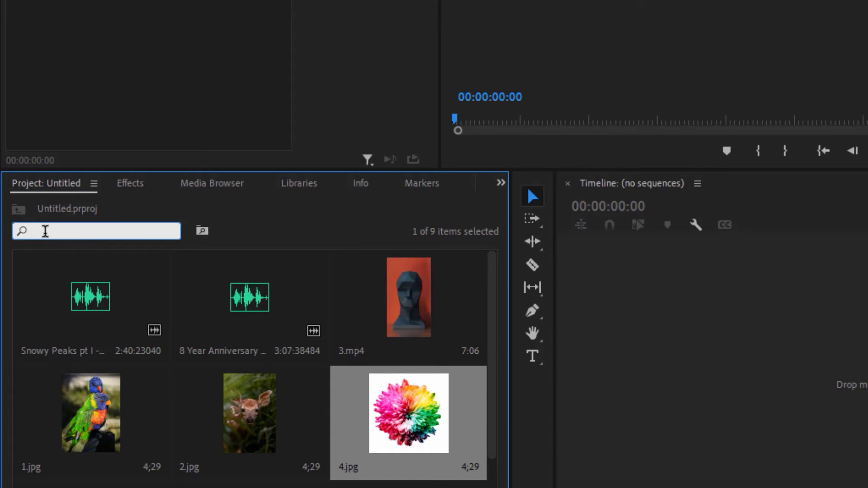
text(sn)
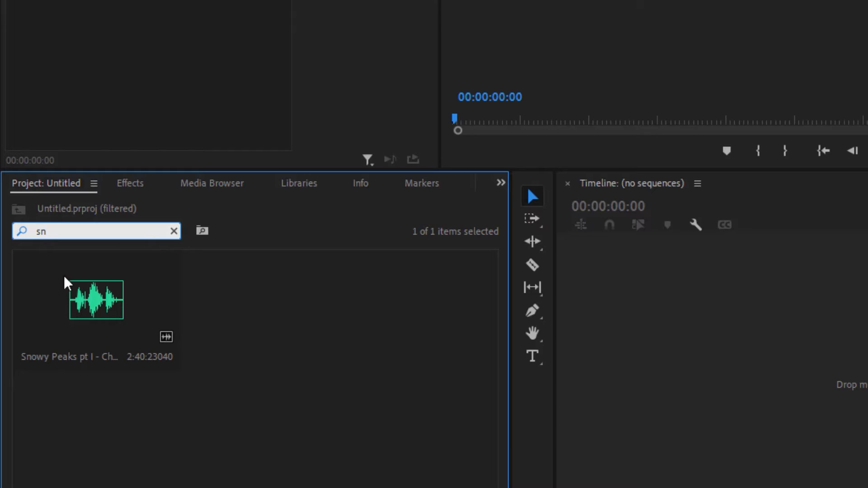
drag(69, 231, 1, 232)
key(BackSpace)
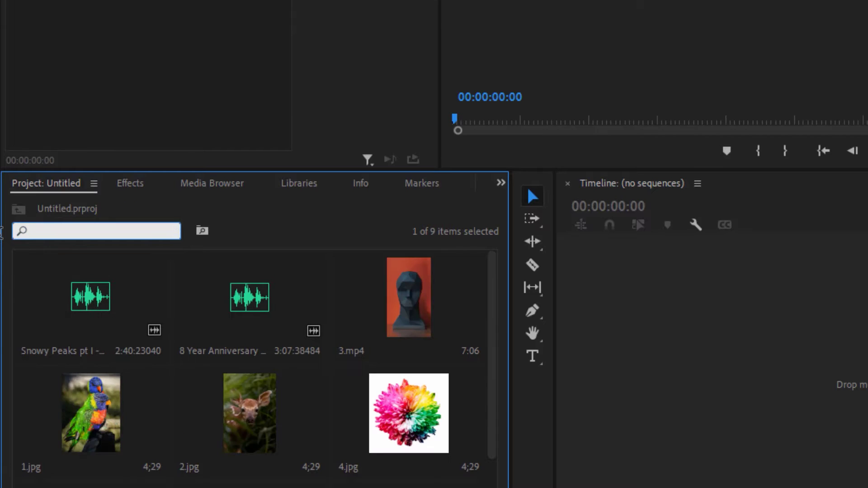
- Search the project for "pex" to isolate the Pexels videos, and clear the search
scroll(179, 470, down, 2)
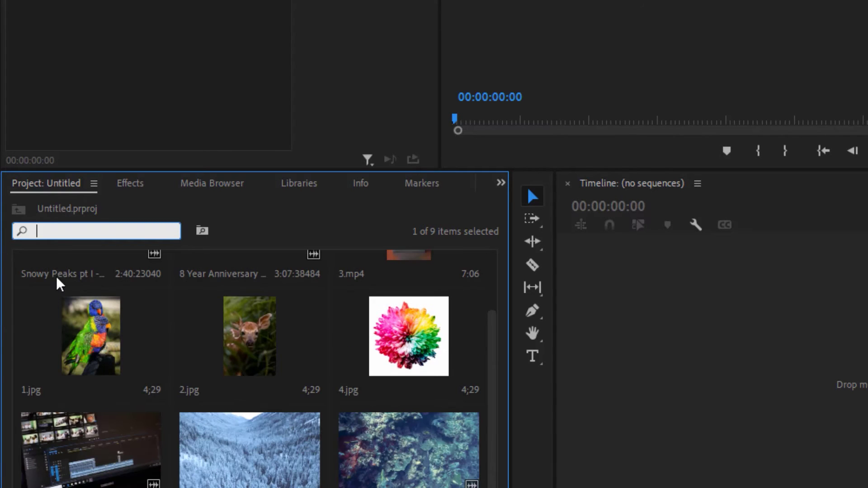
text(pex)
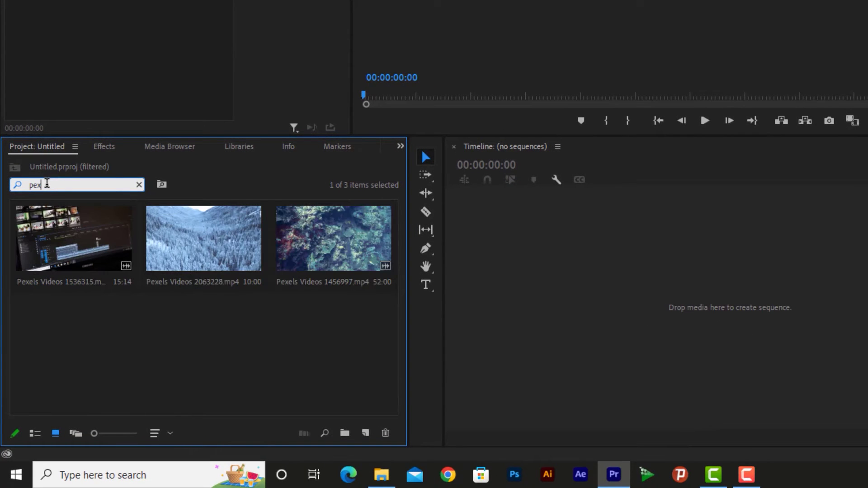
drag(42, 185, 1, 188)
key(BackSpace)
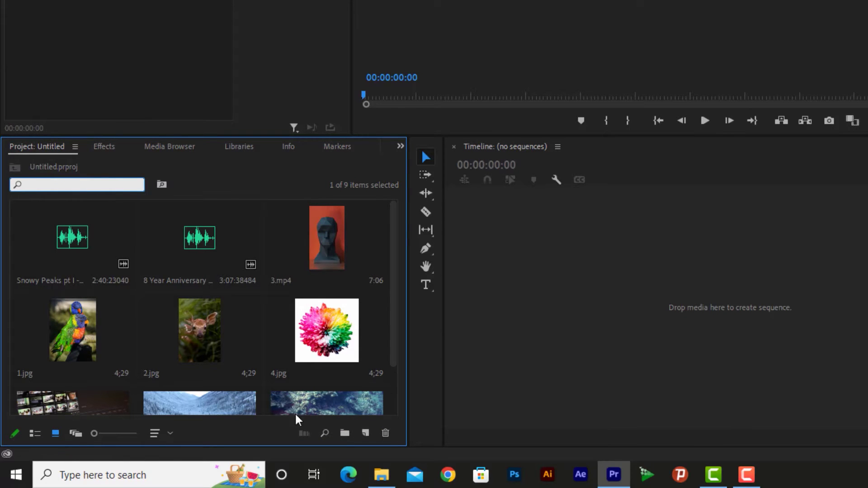
- Use Find to locate an item by the Label column with the Violet operator, and close the dialog
click(324, 433)
drag(524, 165, 482, 137)
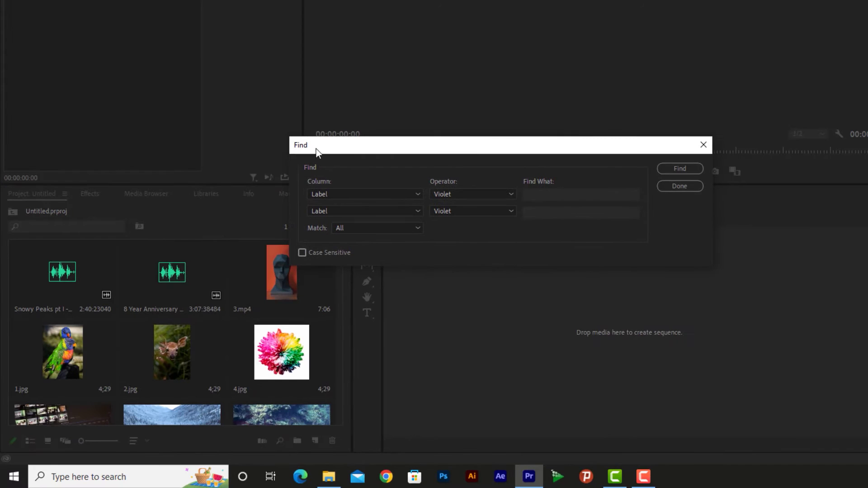
click(331, 194)
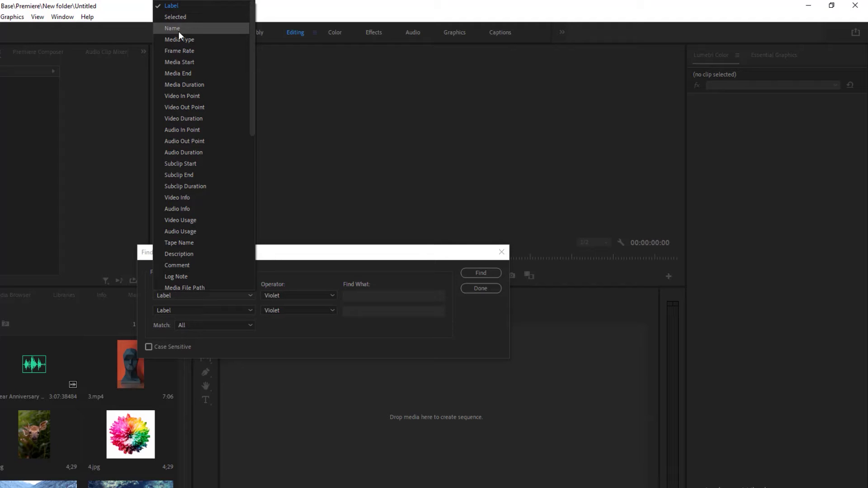
click(180, 9)
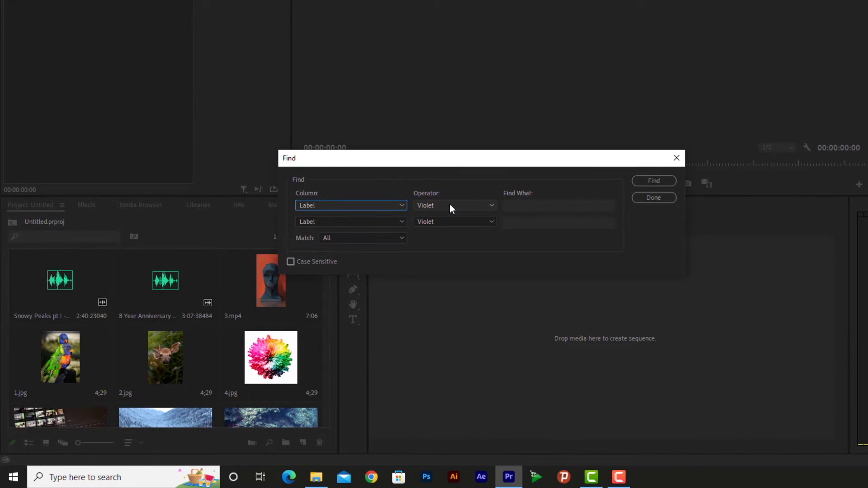
click(451, 205)
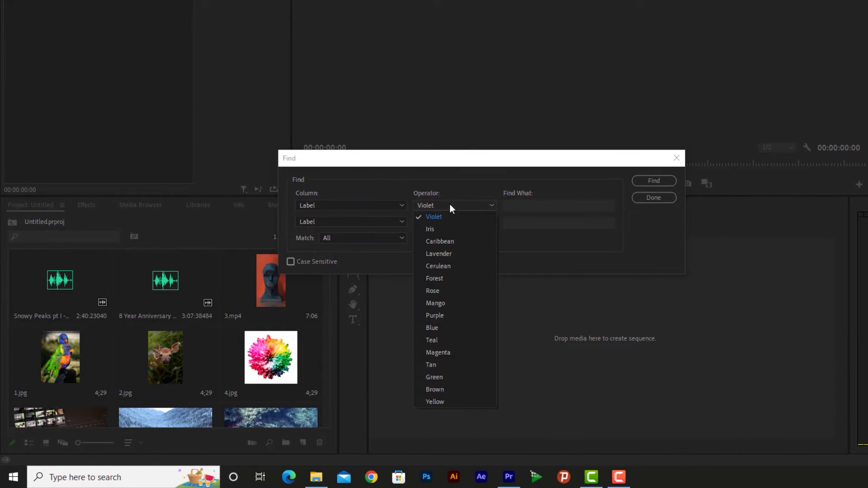
click(434, 217)
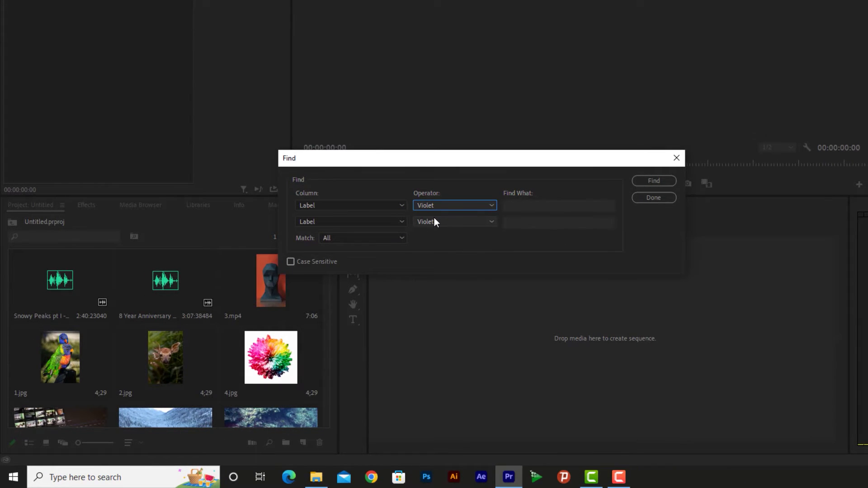
click(656, 181)
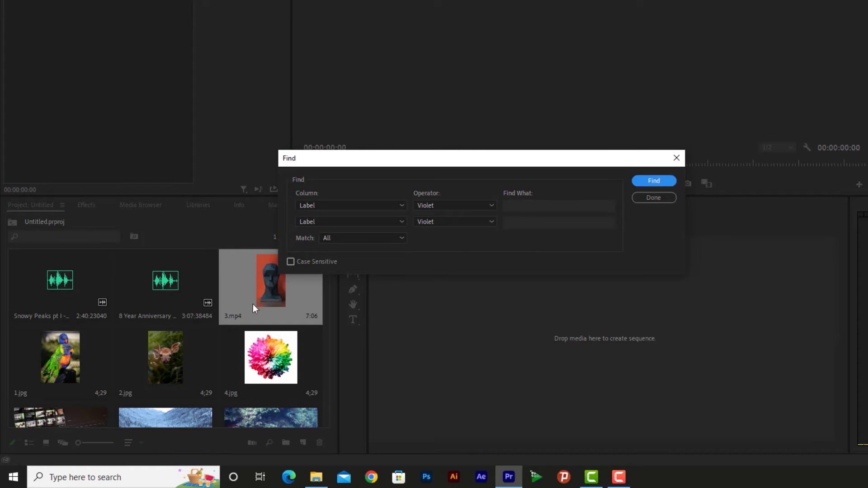
click(653, 198)
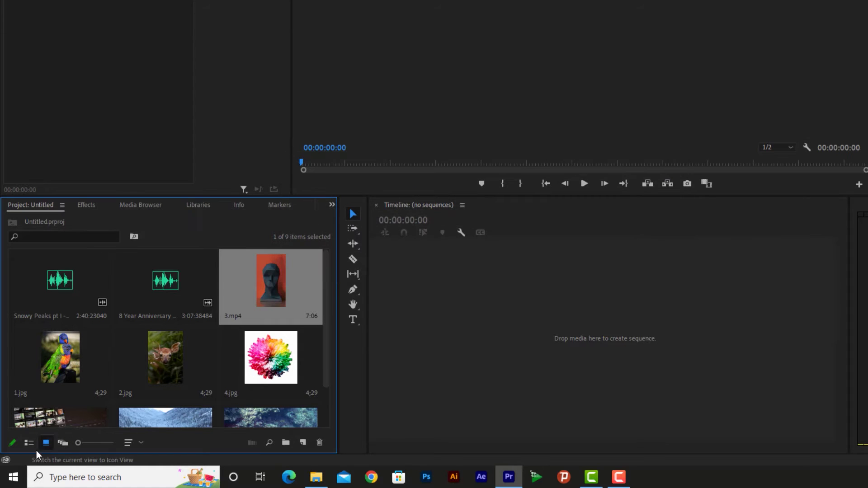
- Switch the project items to List View and run Find with the first Label condition set to Rose
click(29, 442)
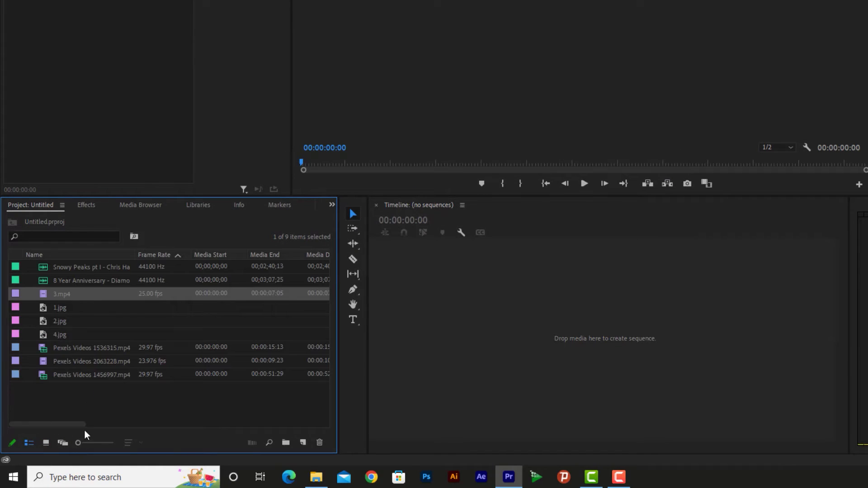
click(269, 442)
drag(472, 180, 535, 138)
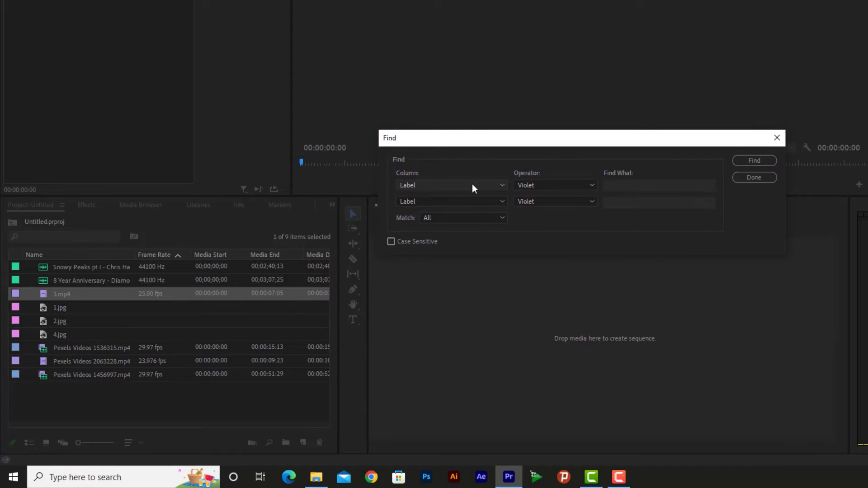
click(553, 184)
click(539, 270)
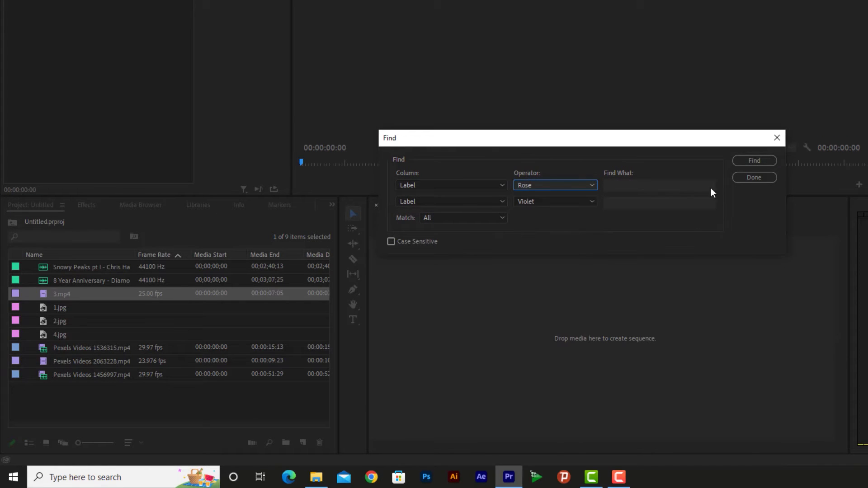
click(755, 161)
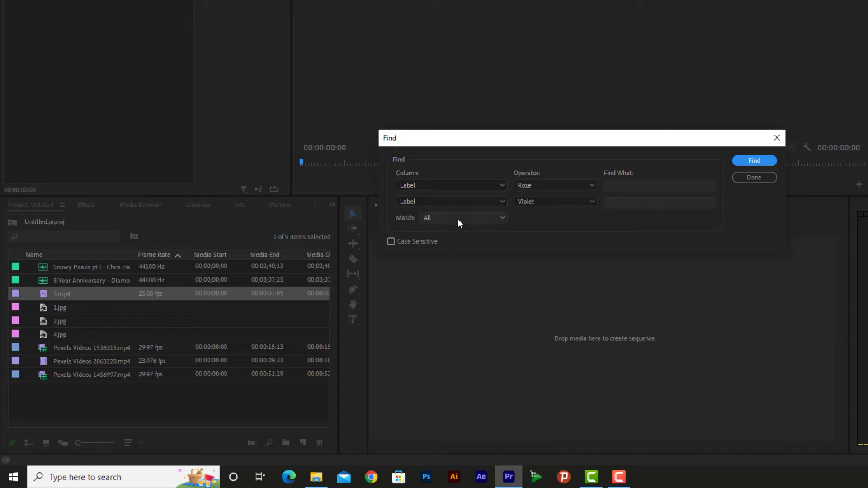
- Set the Find match mode to Any and search for items labelled Rose or Violet
click(426, 201)
click(425, 201)
click(545, 205)
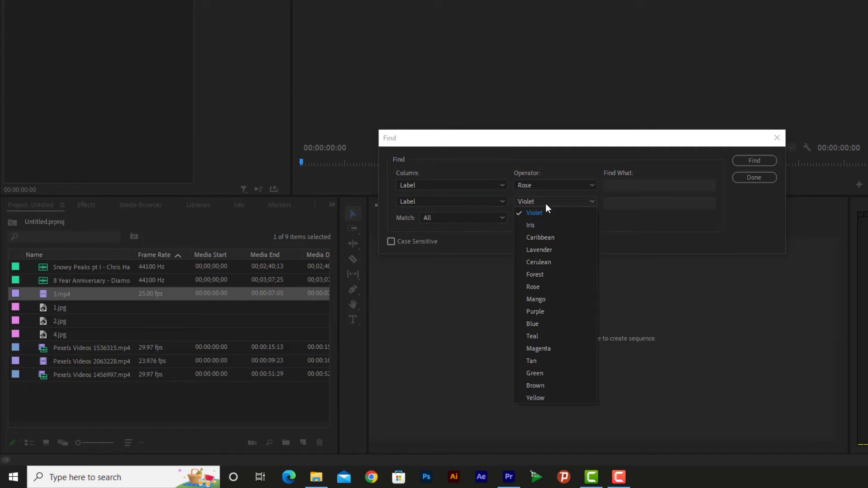
click(546, 203)
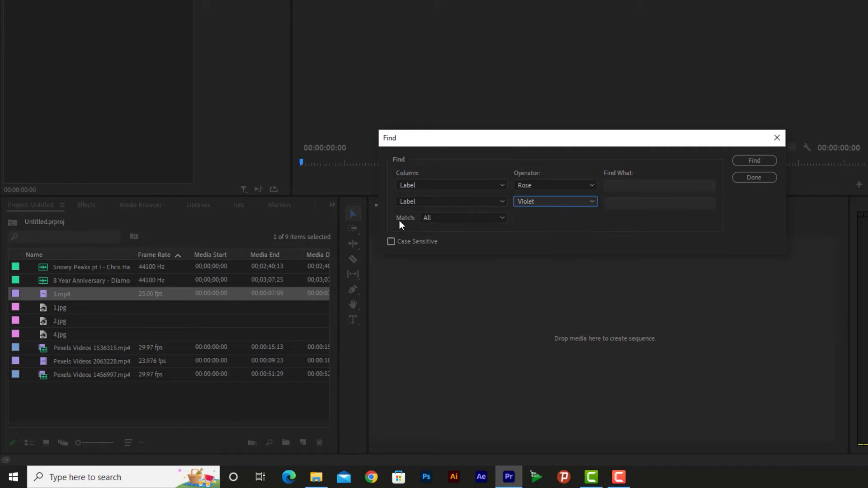
click(429, 219)
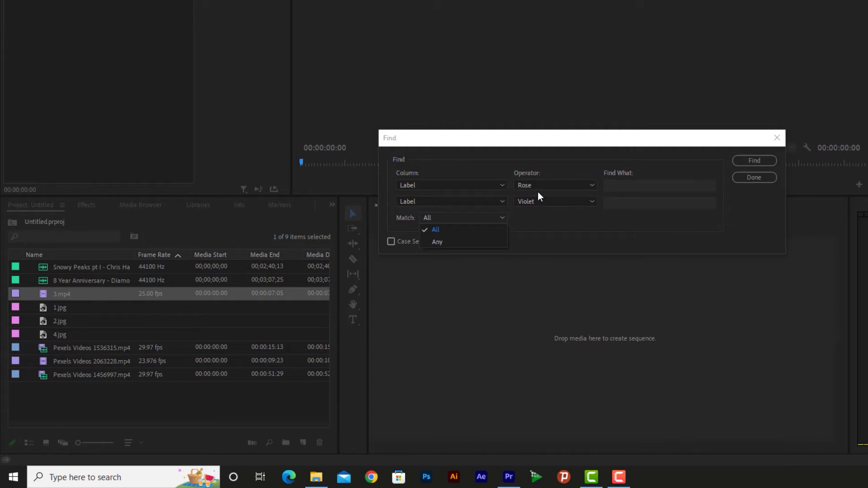
click(434, 243)
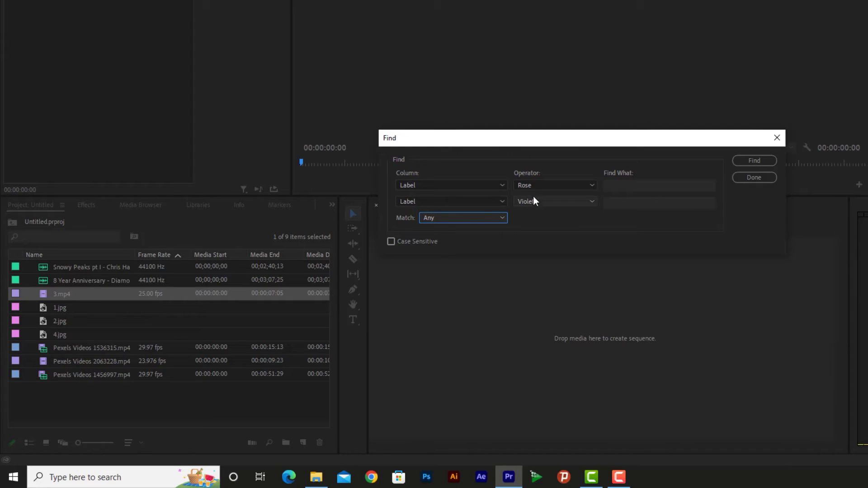
click(737, 162)
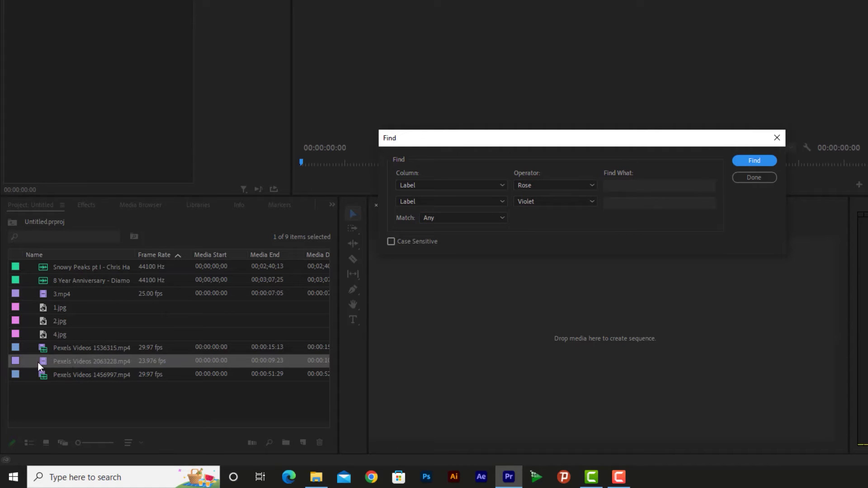
- Change the first Label condition to Blue and run the search again
click(541, 186)
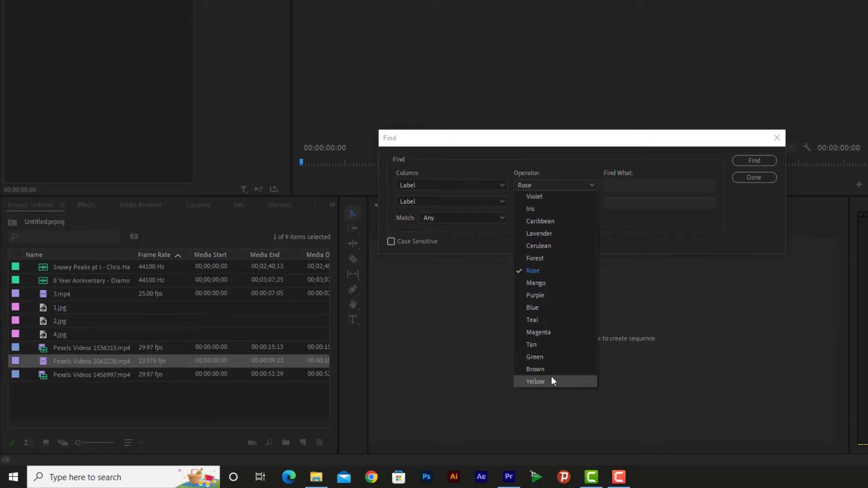
click(544, 307)
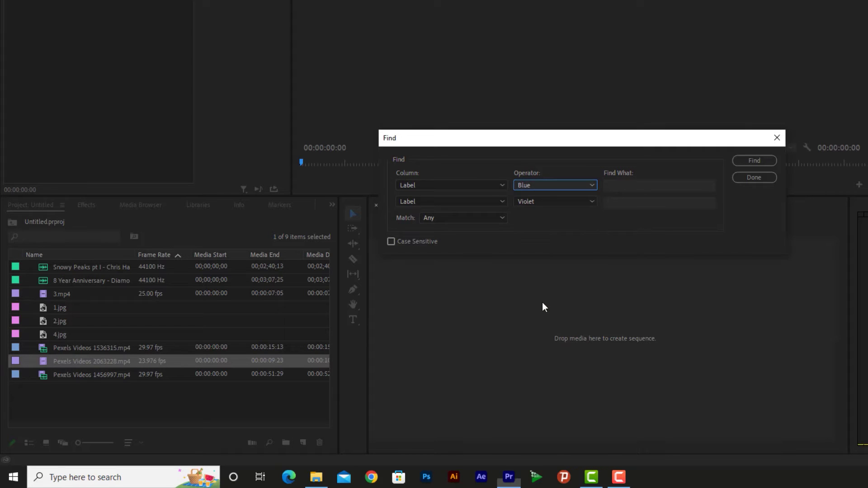
click(746, 161)
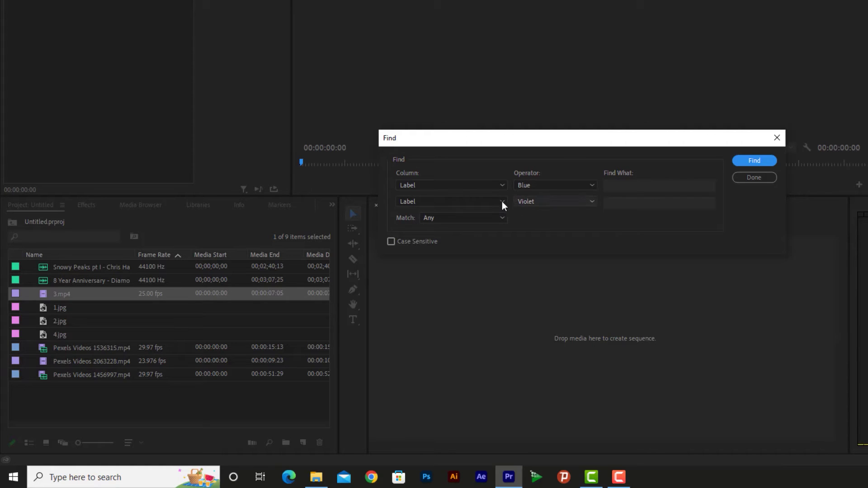
- Set the first Find column to Name and search for items whose name contains "snowy"
click(435, 187)
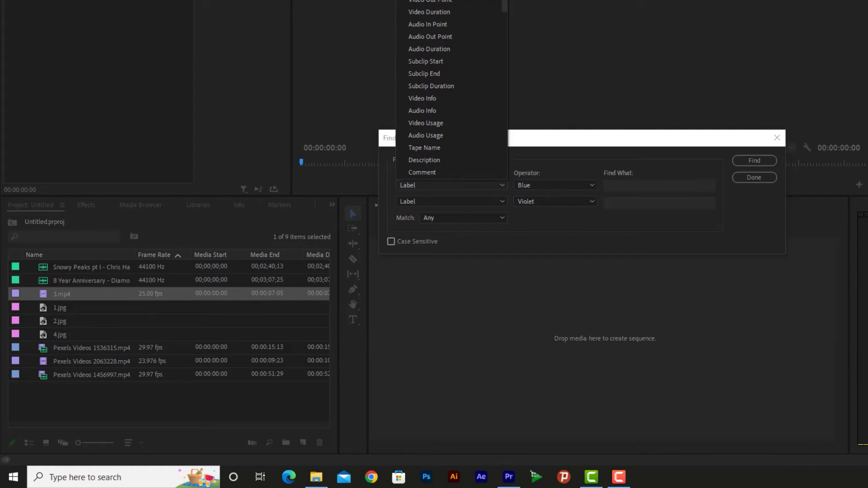
key(Home)
key(Return)
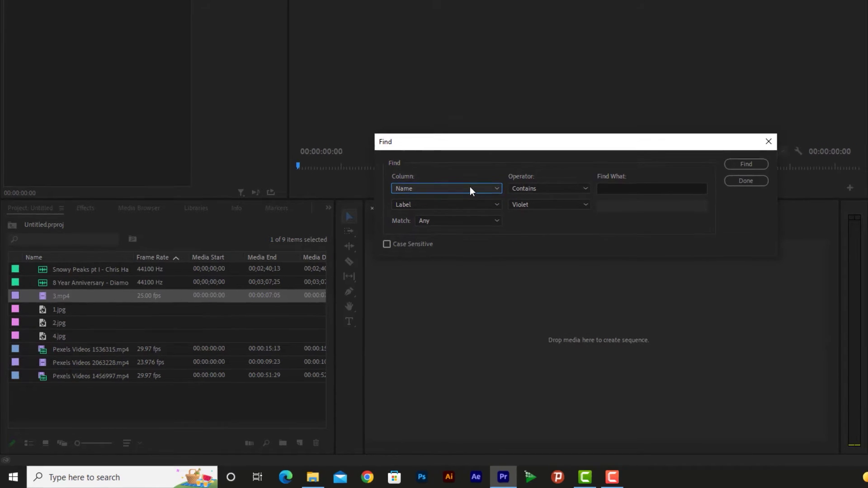
click(470, 186)
scroll(343, 48, up, 1)
click(343, 5)
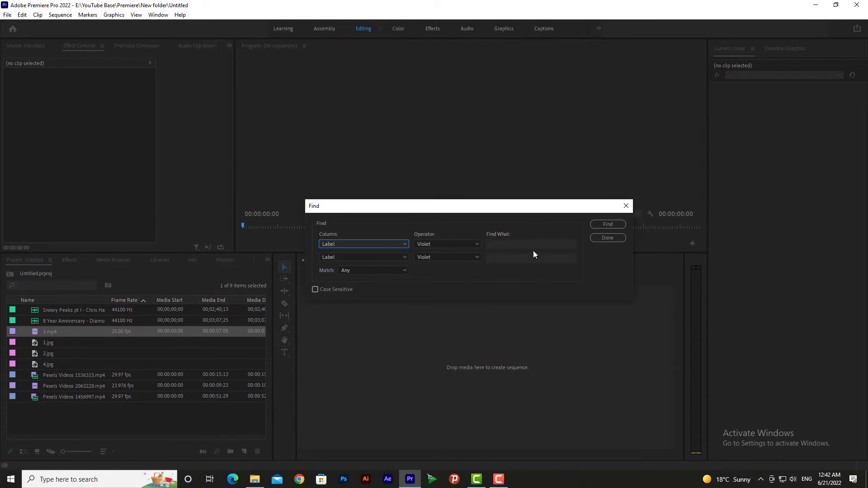
click(373, 244)
click(356, 26)
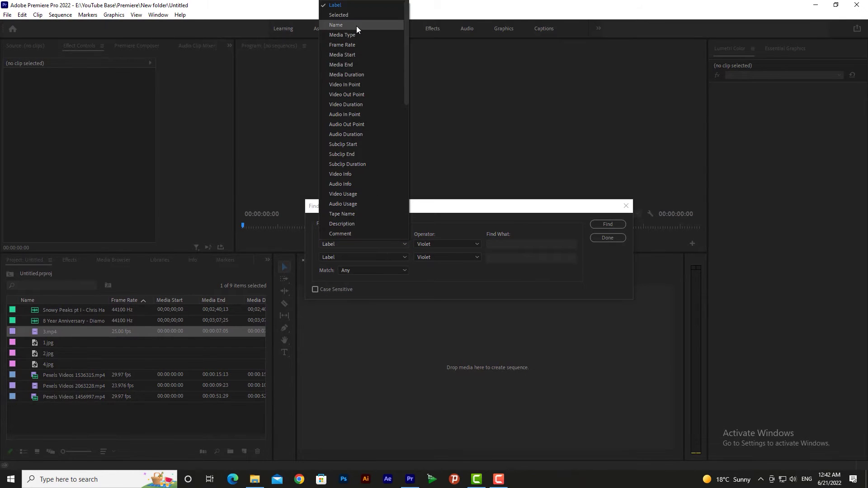
click(503, 244)
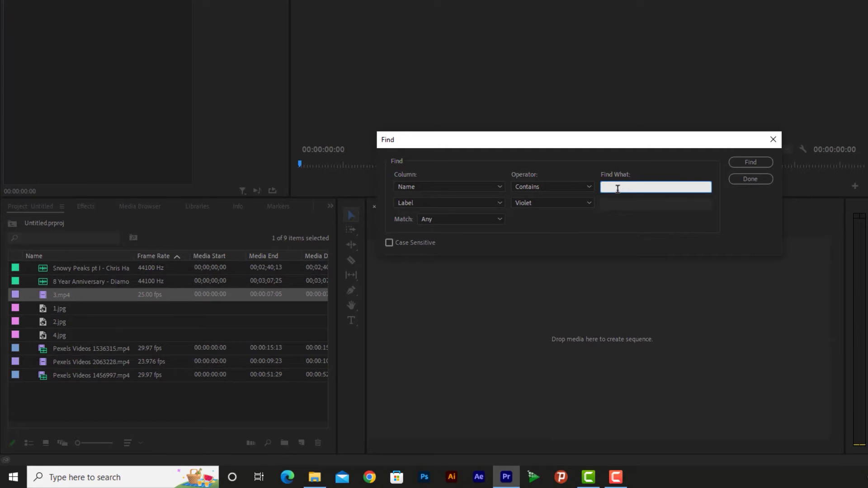
text(snow)
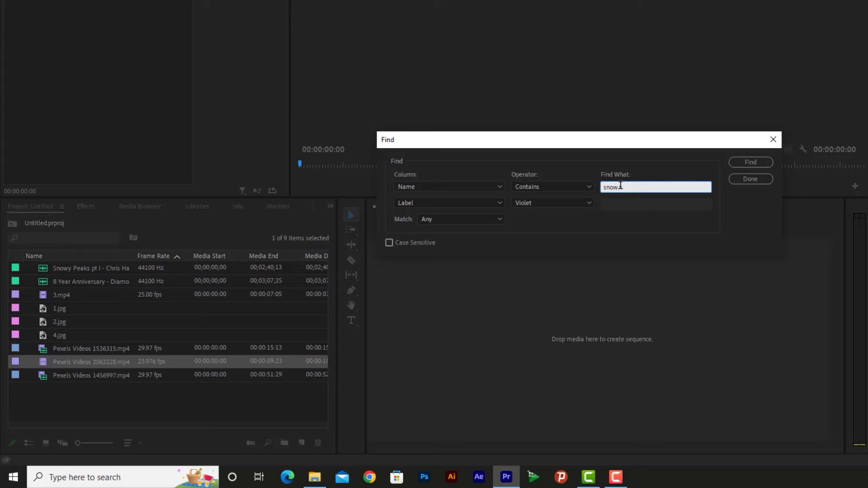
text(y)
click(769, 164)
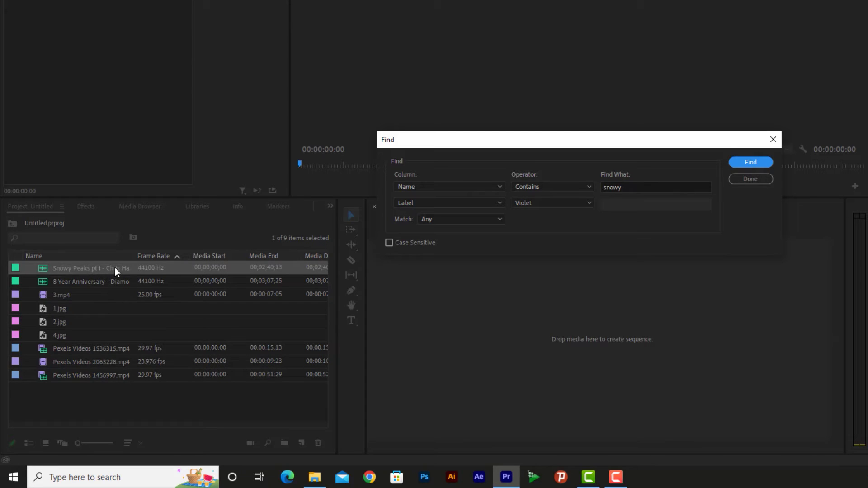
- Search for items whose name contains "pexels" and step through the successive matches
click(573, 196)
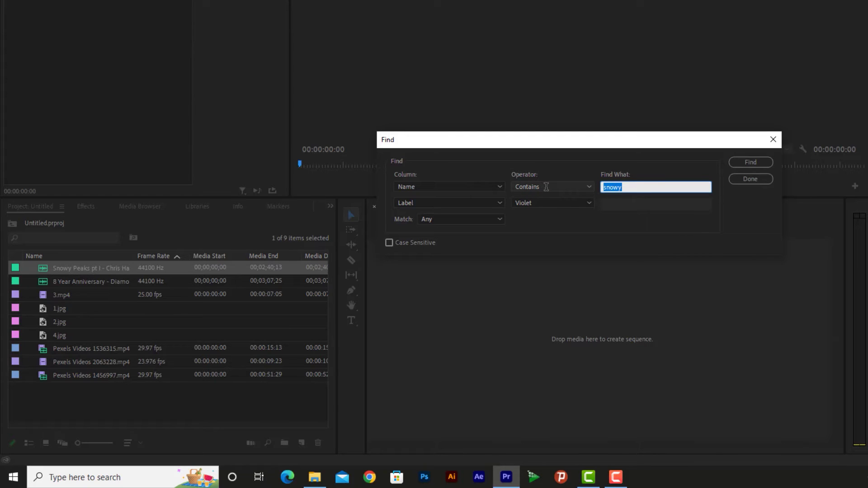
text(pexels)
click(751, 163)
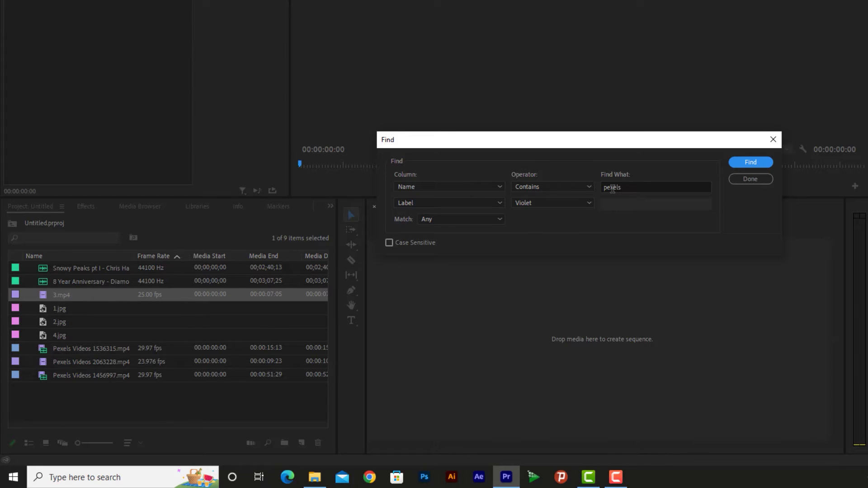
click(763, 164)
click(763, 163)
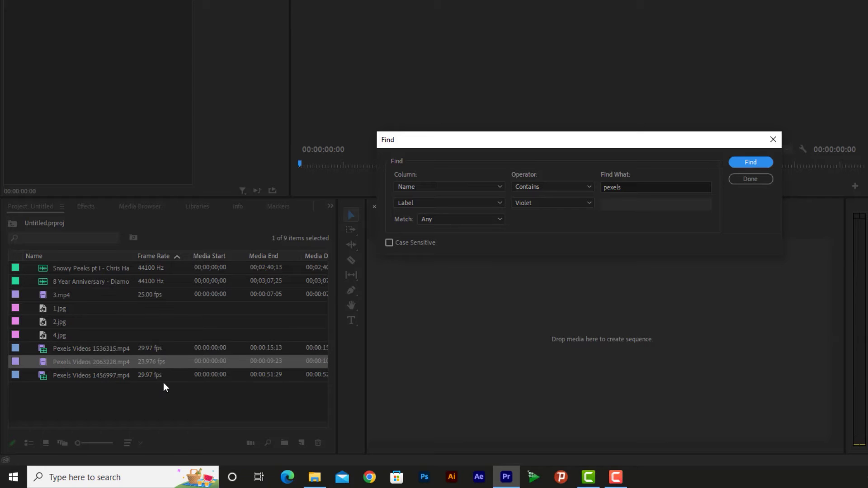
click(751, 166)
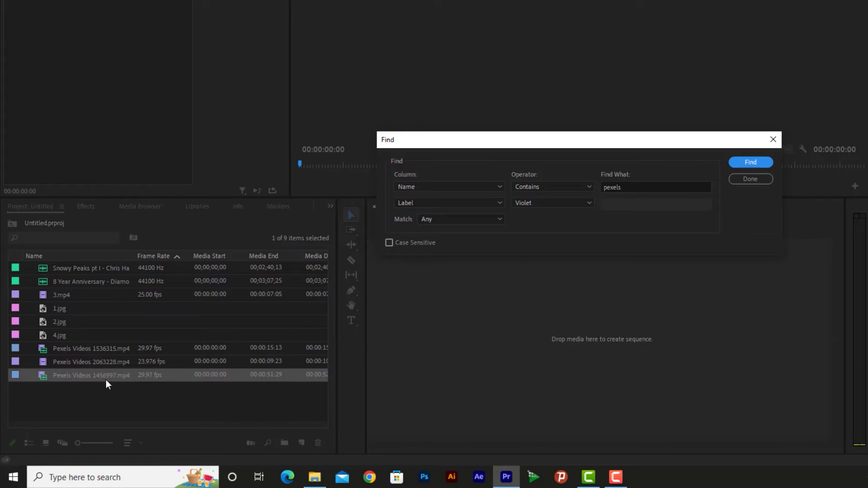
- Review the other columns available for searching, keep Name, and close the Find dialog
click(446, 187)
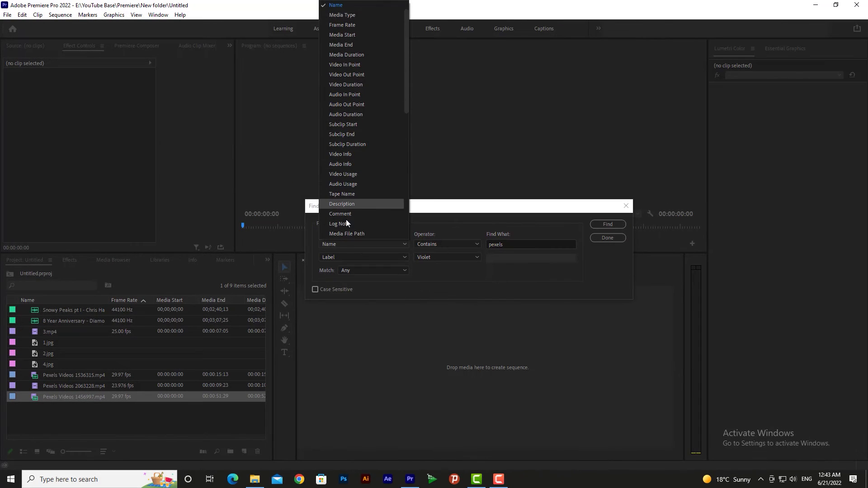
click(441, 208)
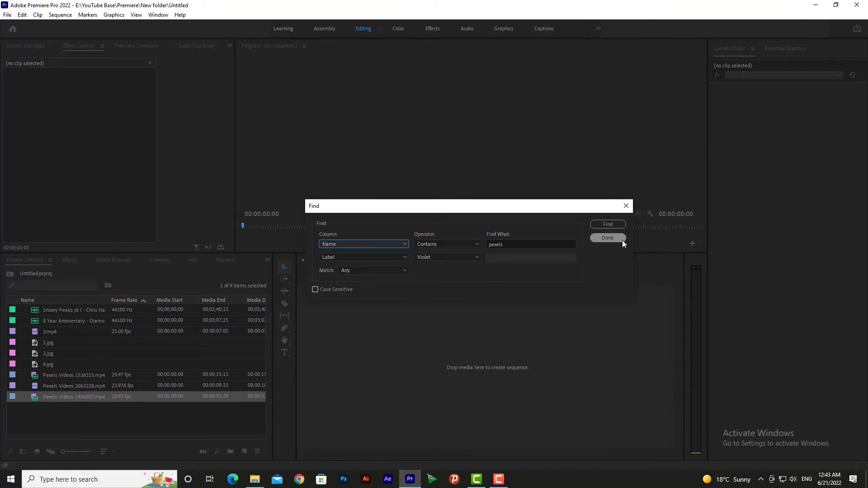
click(630, 206)
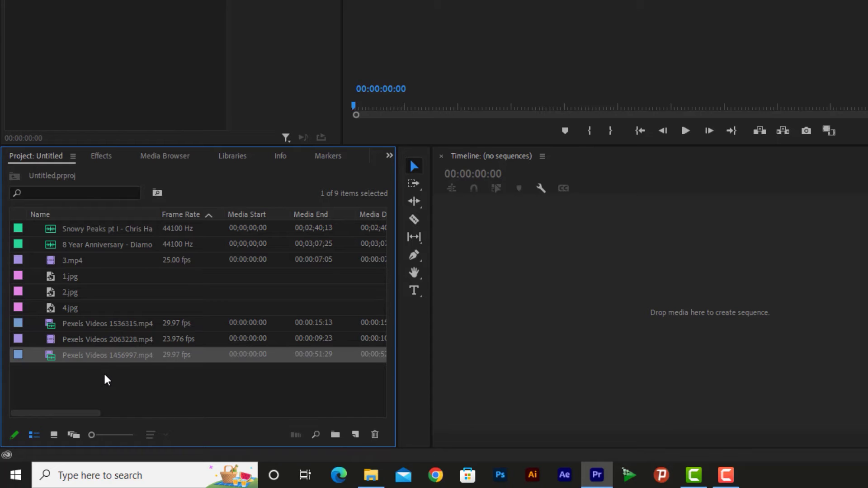
- Look over the imported audio, video and image items, selecting them all together and then individually
drag(66, 397, 150, 220)
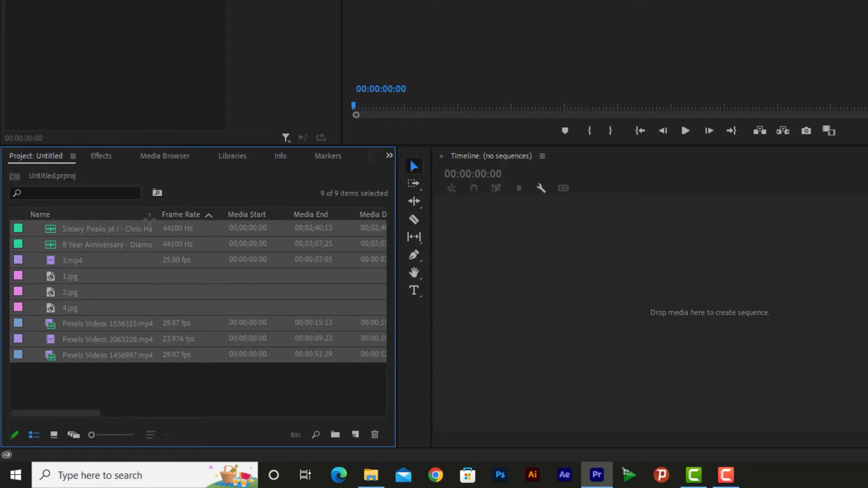
click(136, 401)
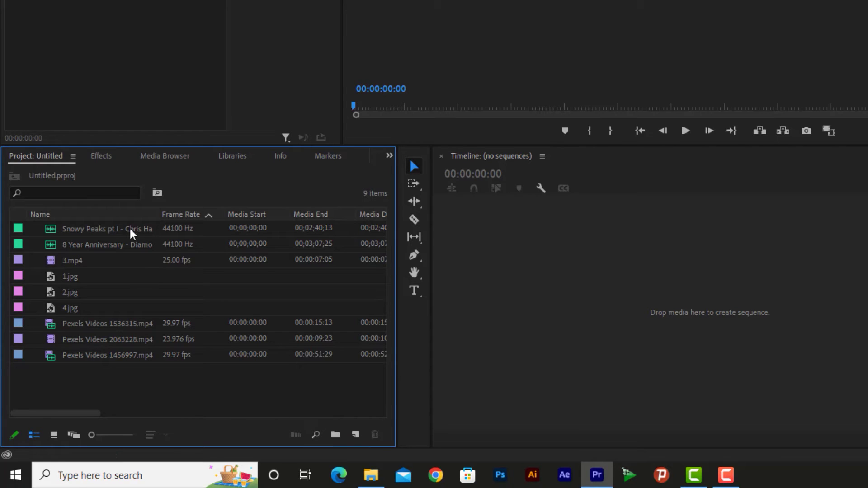
click(101, 228)
click(99, 244)
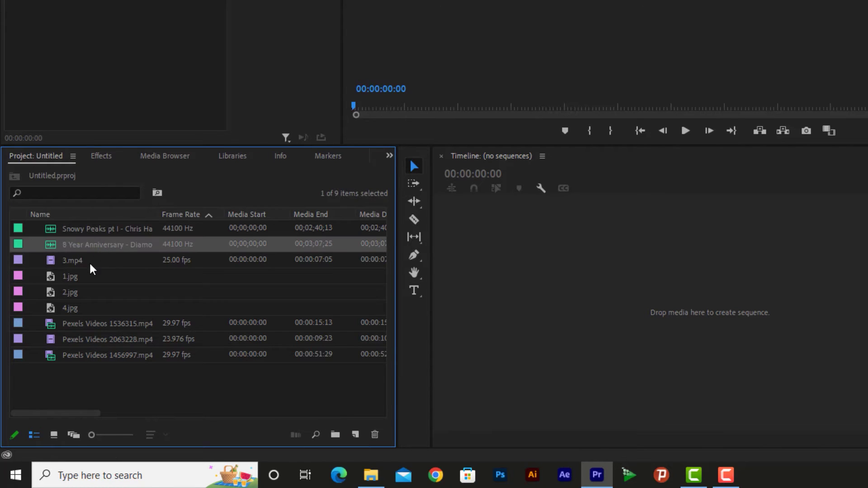
click(88, 261)
click(77, 279)
click(78, 325)
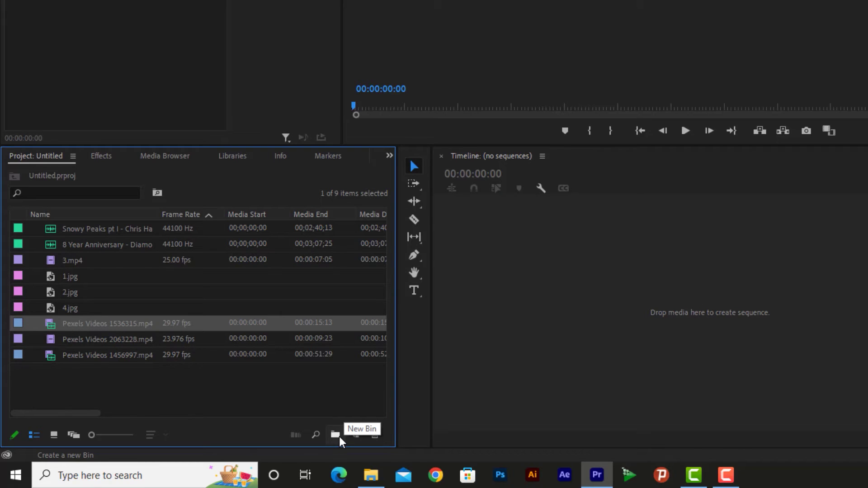
click(58, 229)
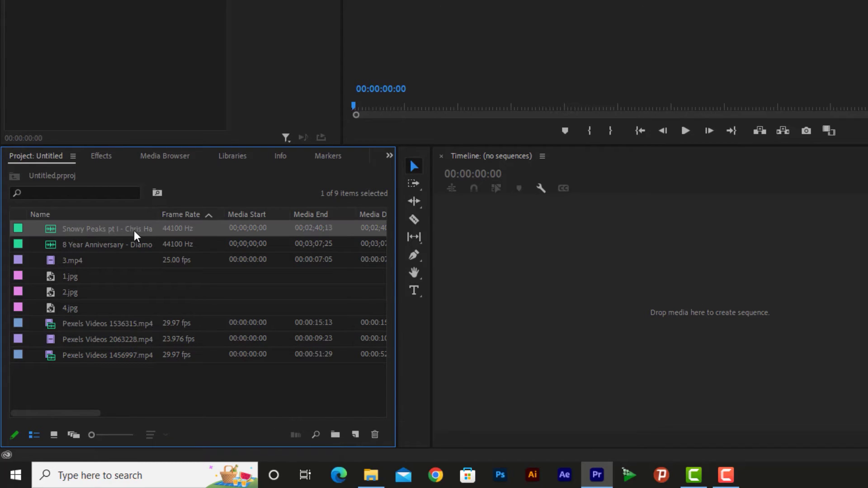
- Create a new bin named "pic" in the project and collapse it
click(332, 435)
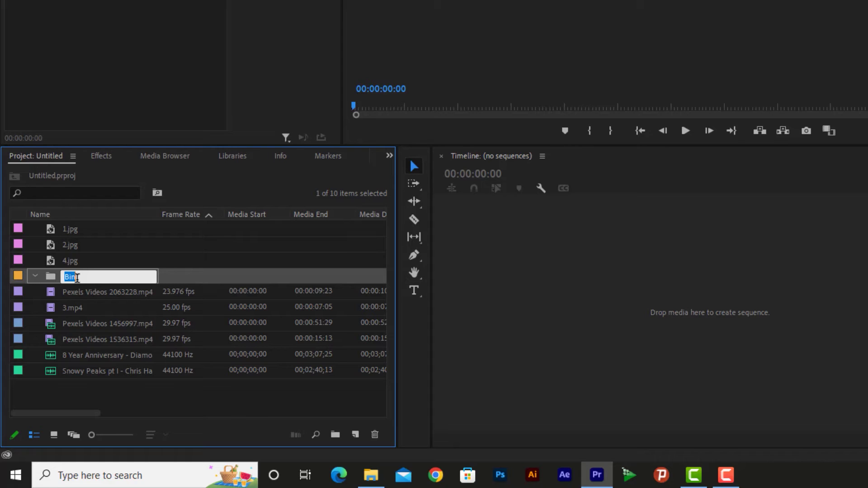
text(pic)
key(Return)
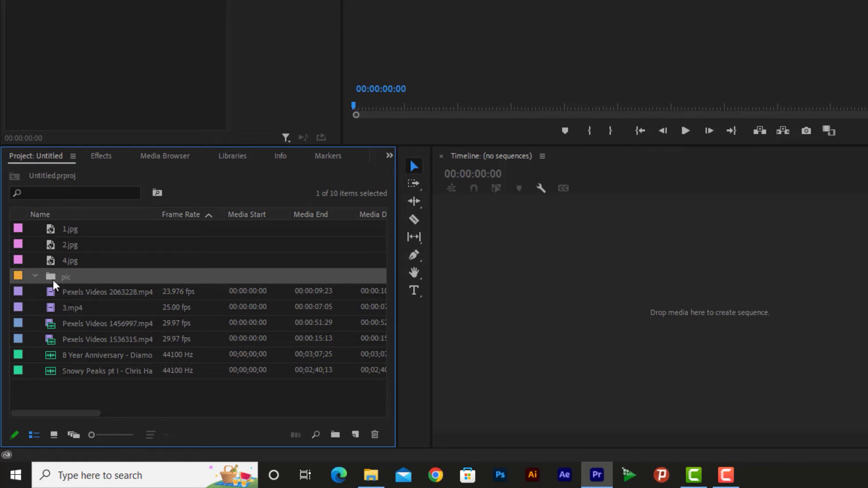
click(35, 275)
- Move the images 1.jpg, 2.jpg and 4.jpg into the pic bin
click(67, 229)
shift+click(74, 246)
shift+click(76, 262)
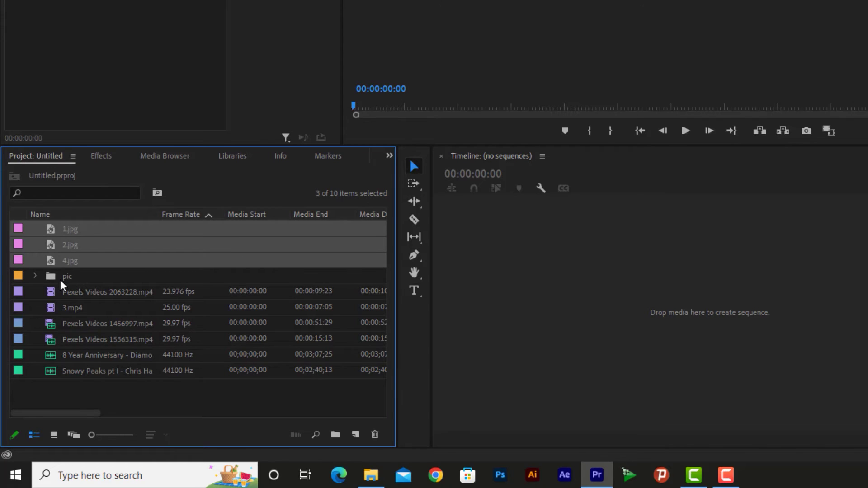
click(97, 267)
click(67, 259)
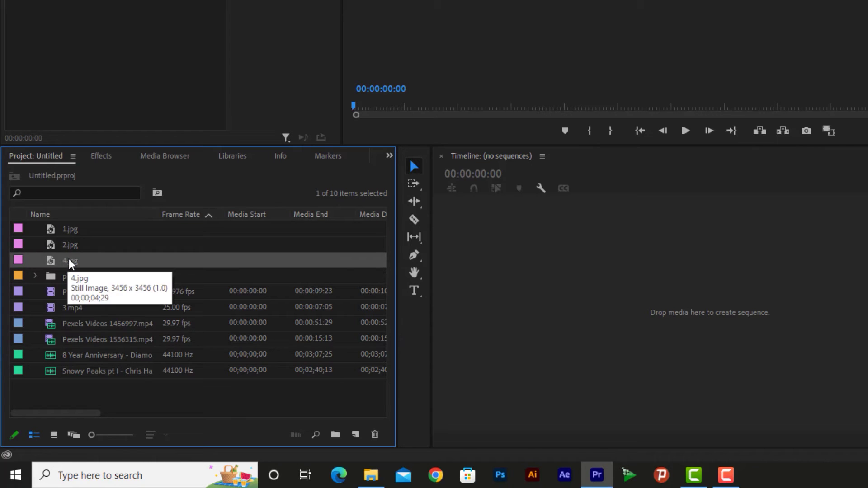
ctrl+click(78, 248)
ctrl+click(83, 227)
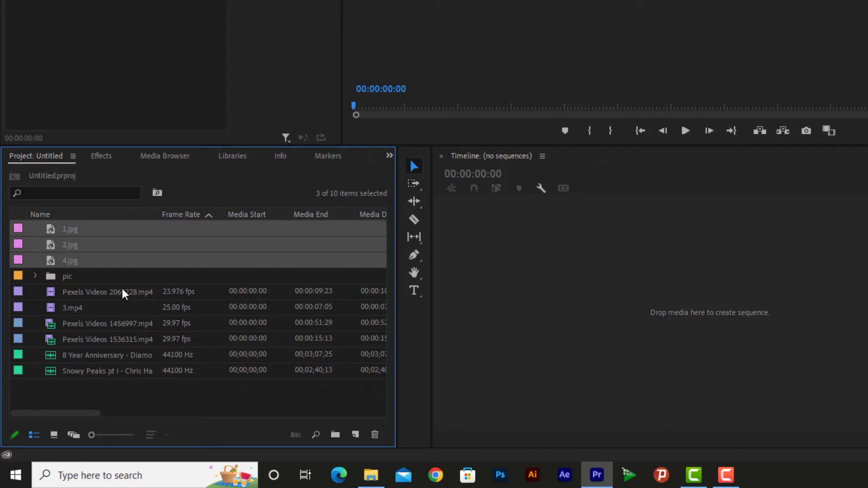
drag(80, 263, 67, 276)
- Expand the pic bin, check each image inside it, and collapse the bin
click(35, 228)
click(93, 244)
click(93, 261)
click(92, 275)
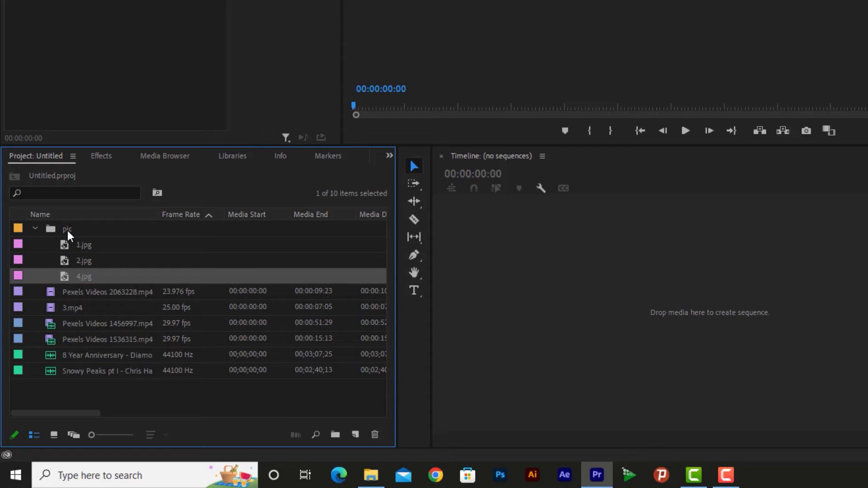
click(35, 228)
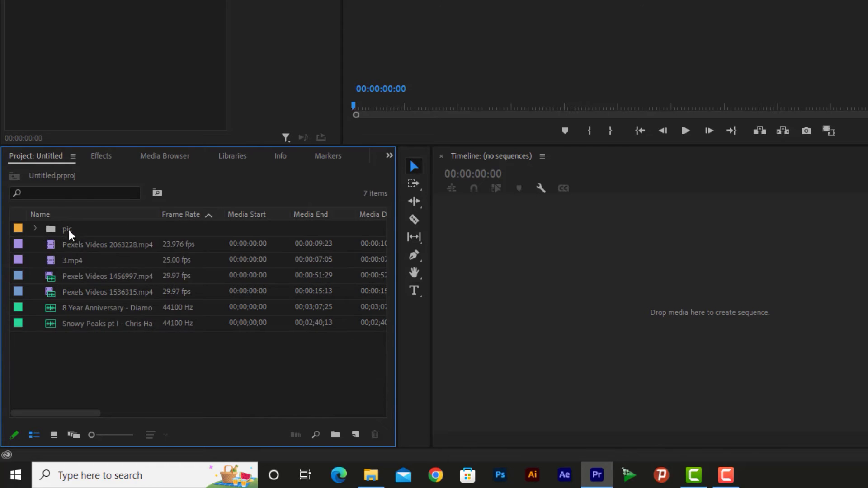
- Create a new bin nested inside the pic bin, keeping the default name, and expand pic to check its placement
click(48, 231)
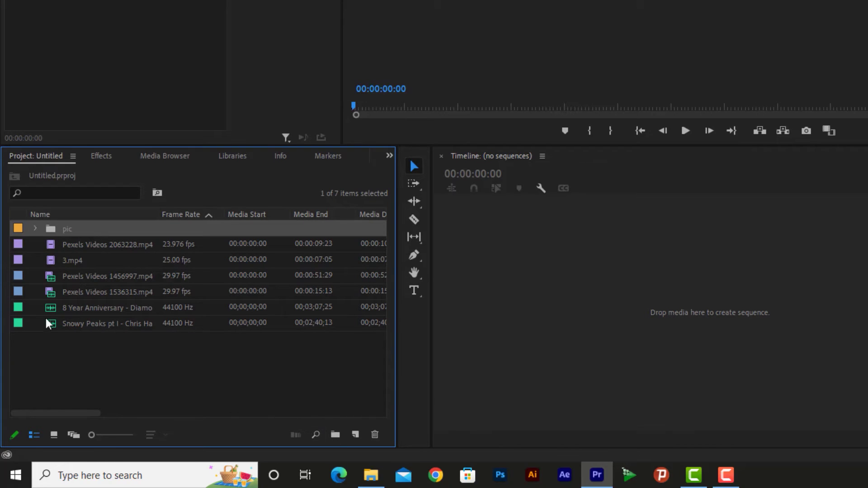
click(81, 309)
click(86, 323)
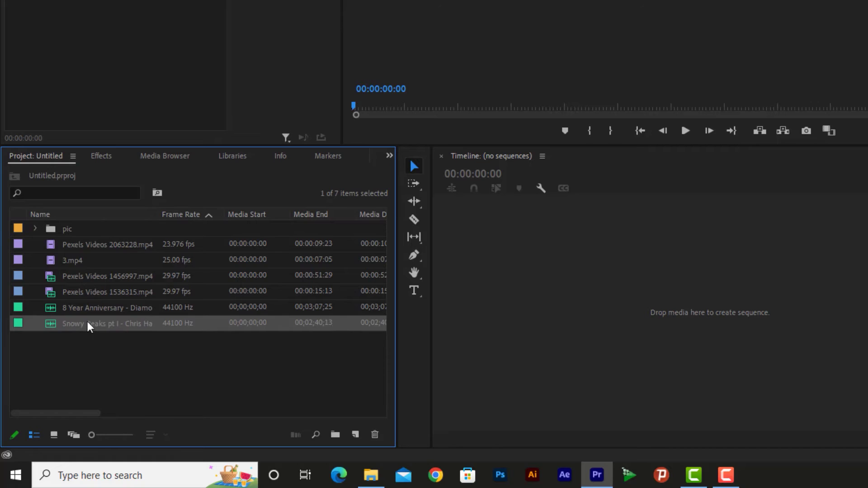
click(79, 229)
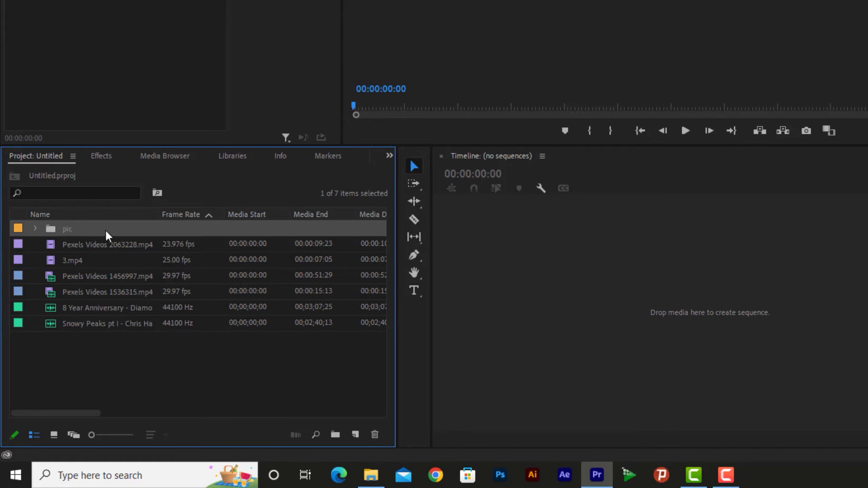
click(334, 435)
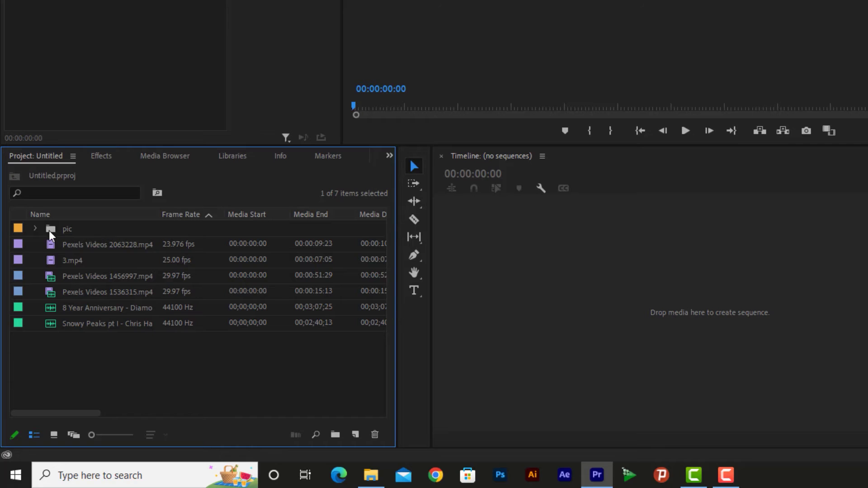
click(35, 228)
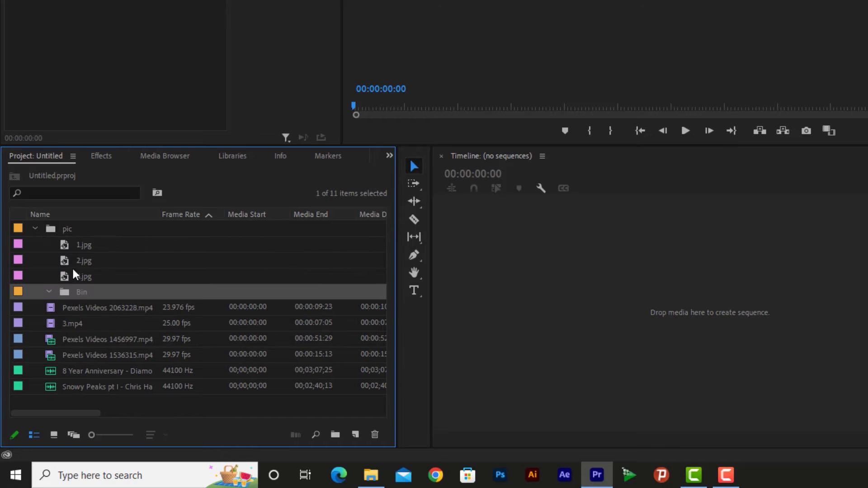
click(58, 229)
click(35, 228)
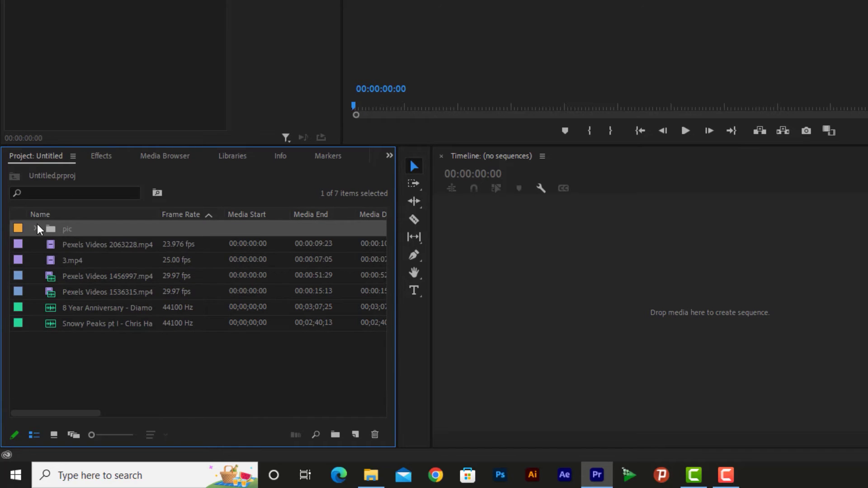
click(35, 228)
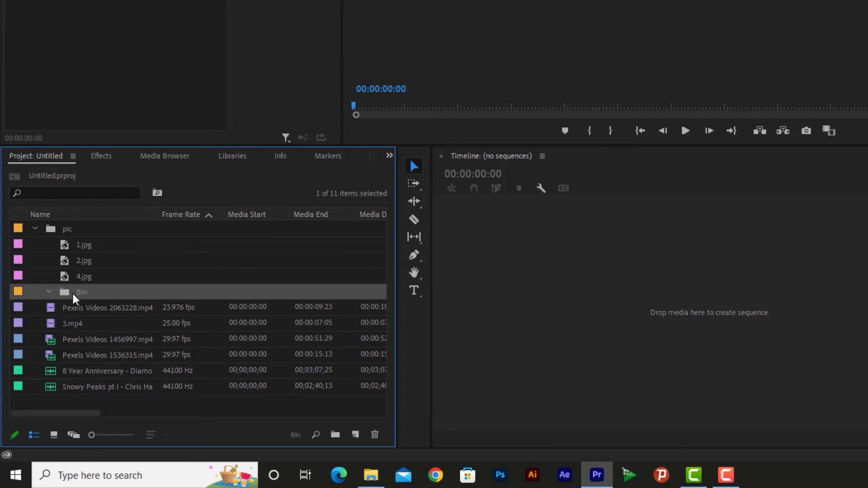
- Move the nested bin out of pic to the project's top level and collapse pic
drag(72, 402, 74, 404)
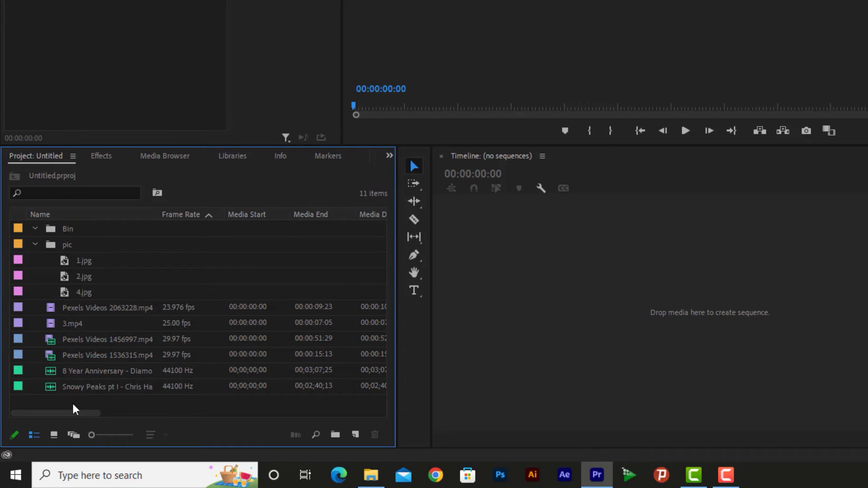
click(36, 244)
click(50, 233)
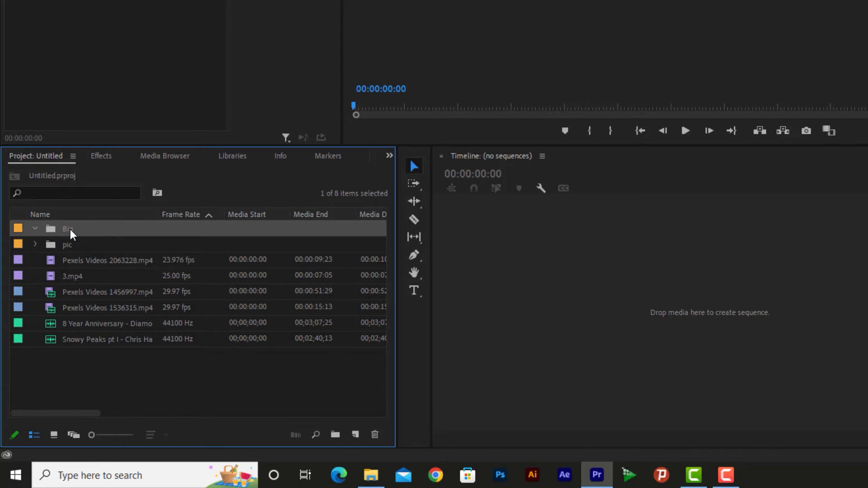
- Put the empty unnamed bin back inside pic and delete it from there
drag(72, 230, 70, 245)
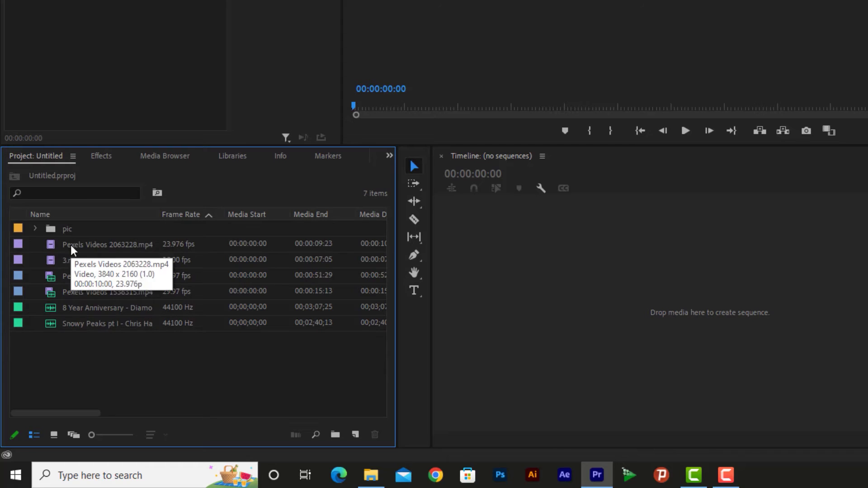
click(35, 228)
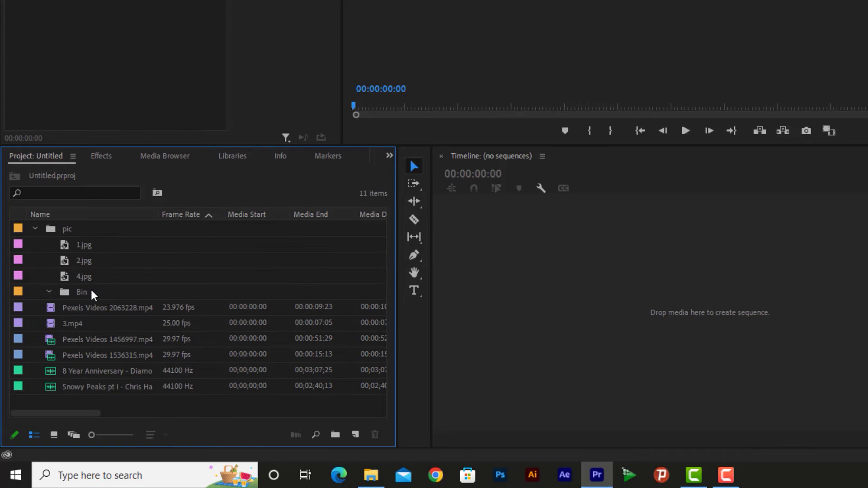
click(92, 291)
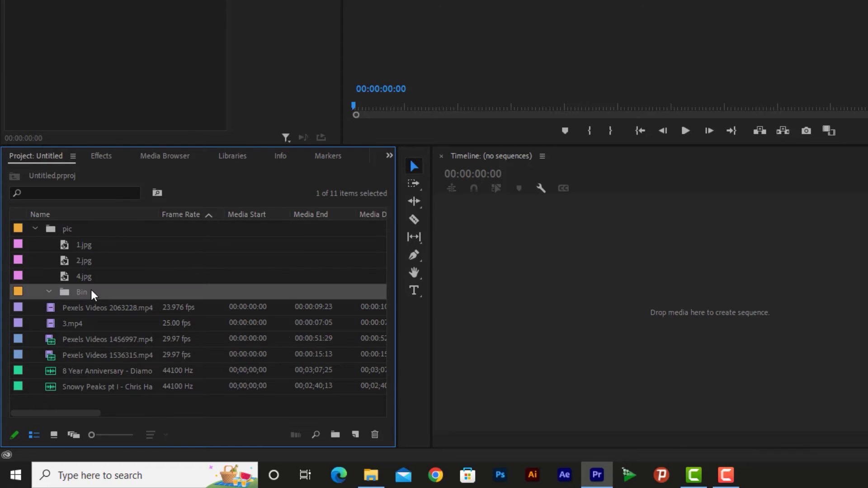
click(373, 436)
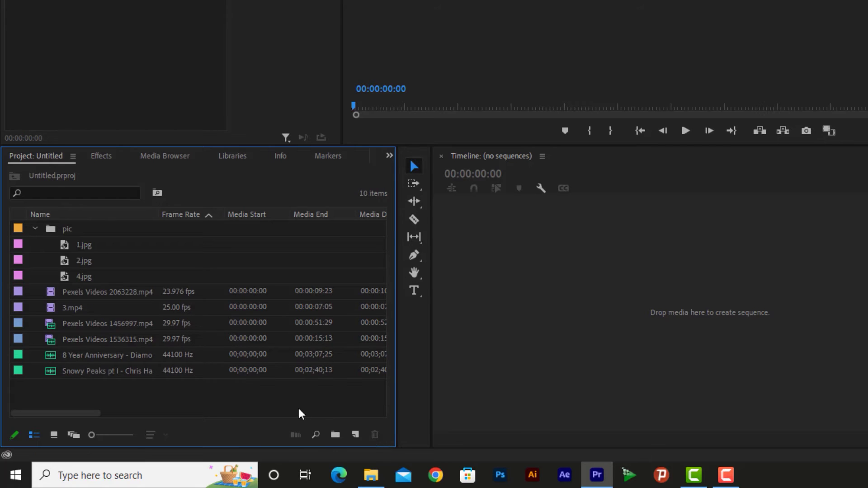
click(35, 228)
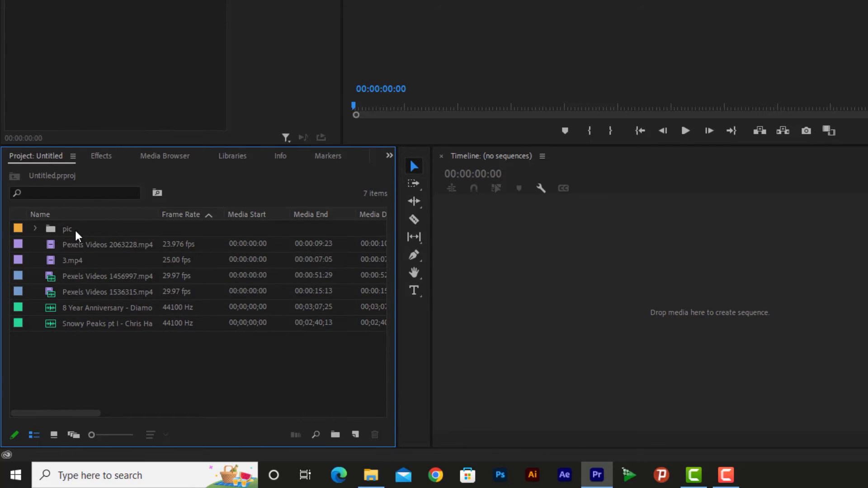
- Create a new bin named "music" at the project's top level
click(40, 230)
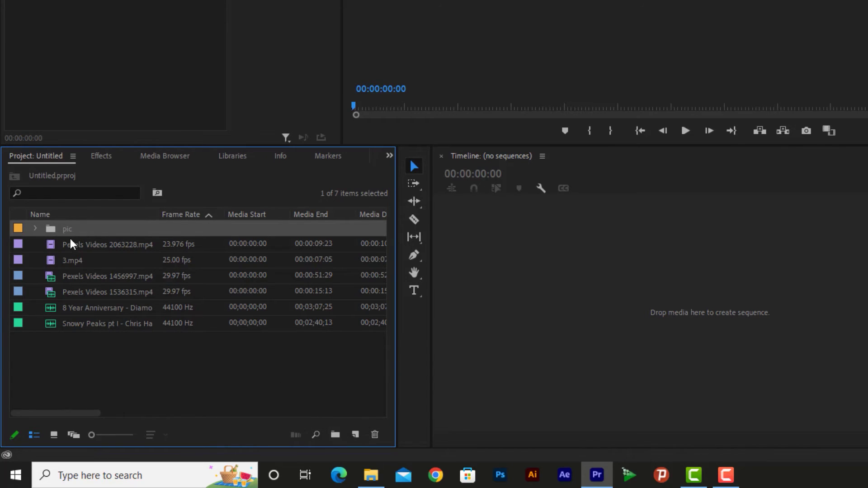
click(97, 342)
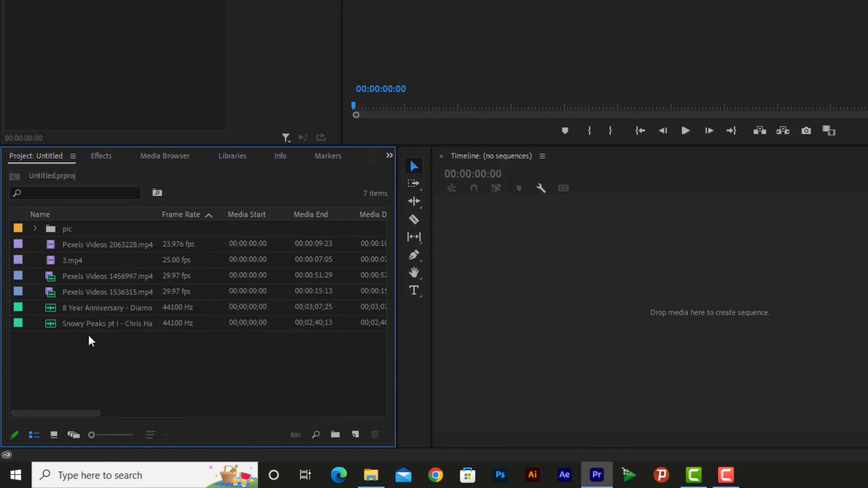
click(83, 322)
click(83, 277)
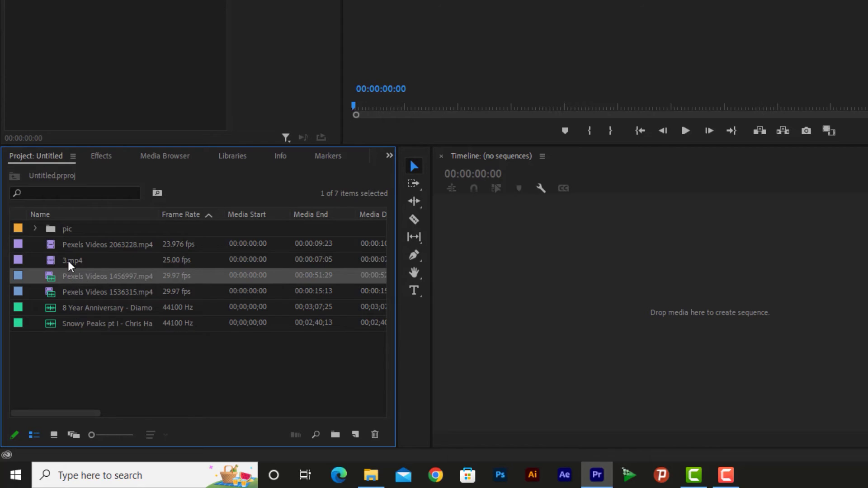
mouse_move(68, 260)
click(334, 435)
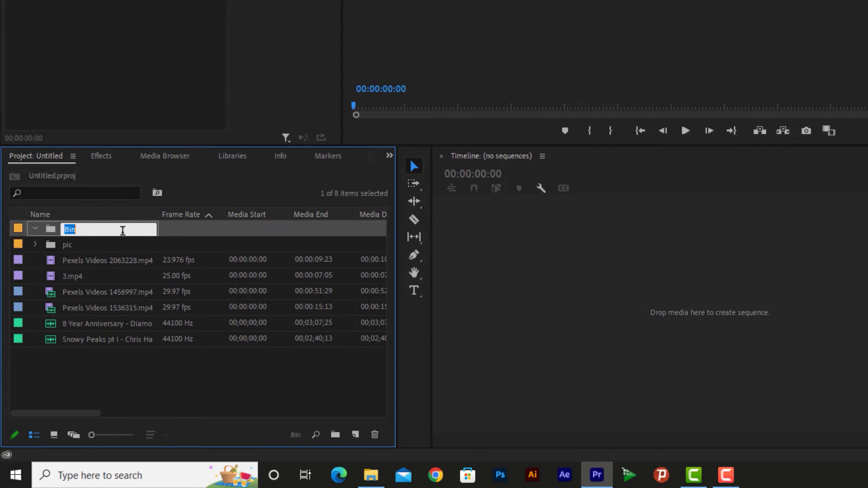
text(music)
key(Return)
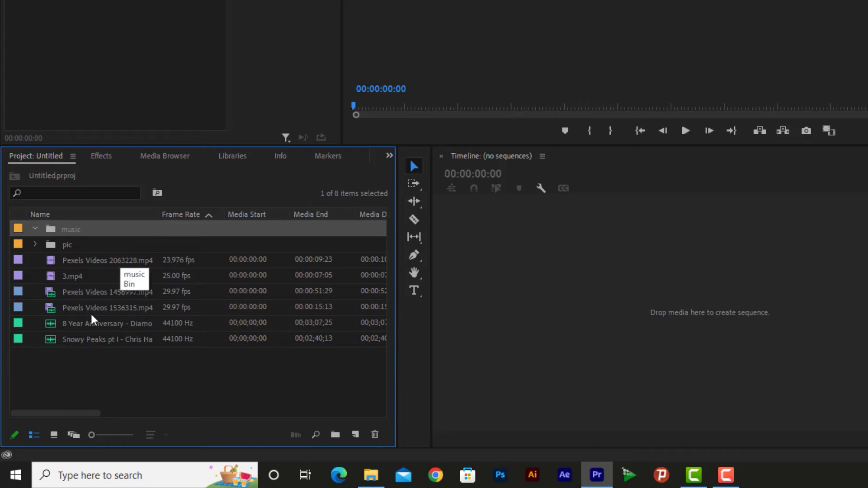
- Move the two audio tracks, 8 Year Anniversary and Snowy Peaks pt I, into the music bin
click(66, 340)
shift+click(73, 324)
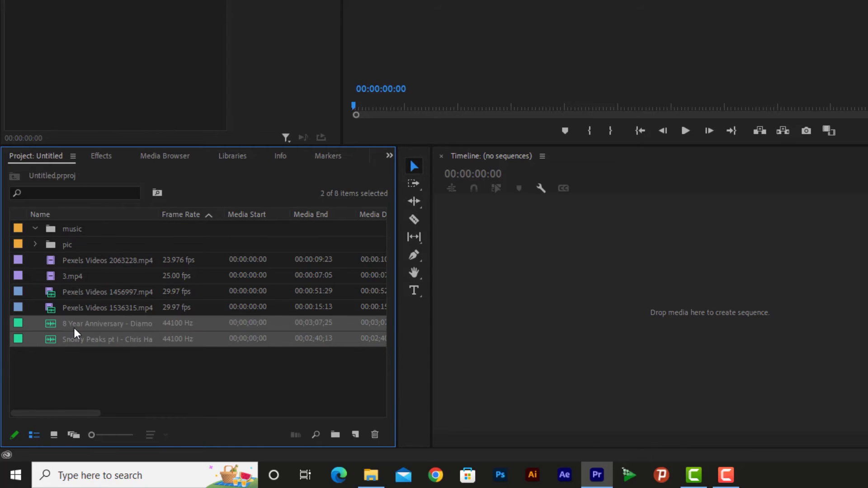
drag(73, 324, 75, 227)
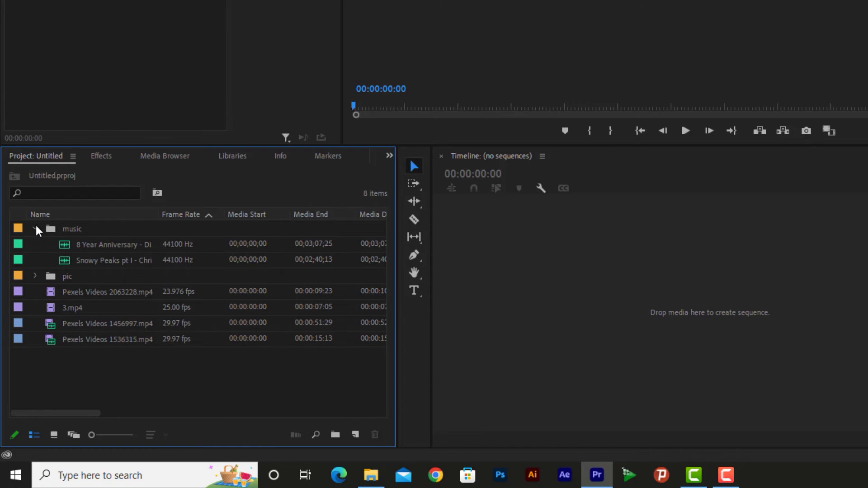
- Look through the contents of the music and pic bins, and collapse both bins
click(35, 228)
click(56, 229)
click(36, 229)
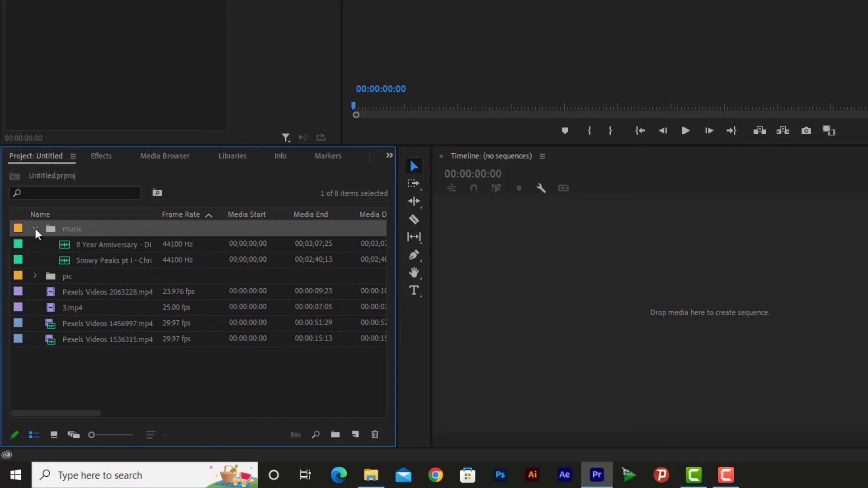
click(34, 227)
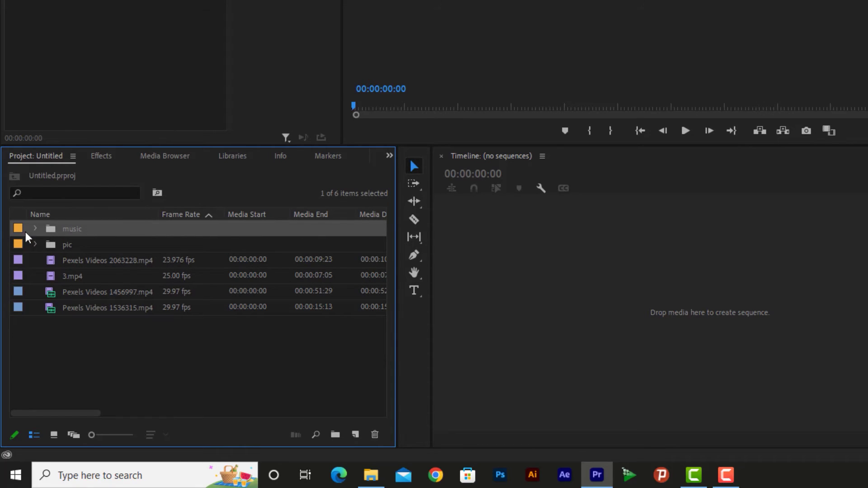
click(37, 228)
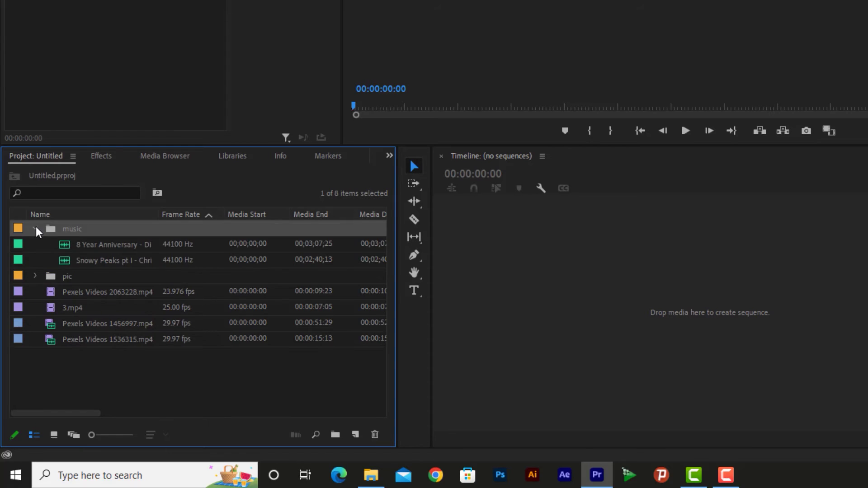
click(72, 243)
click(77, 260)
click(81, 245)
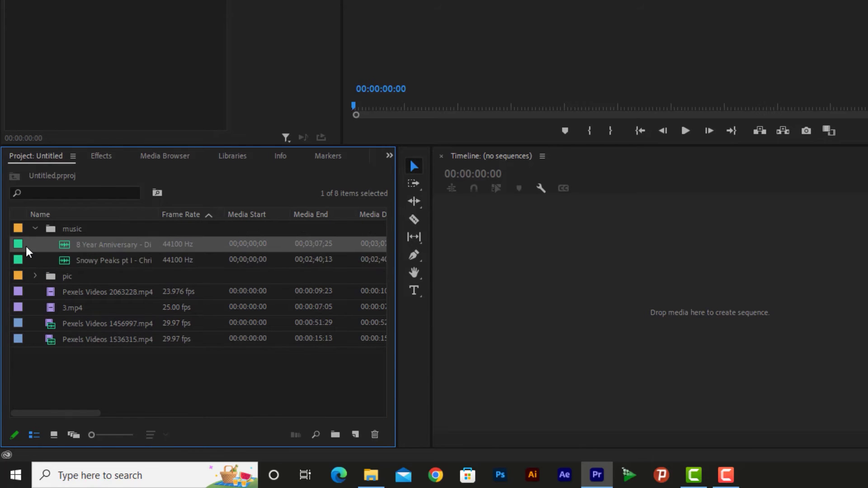
click(37, 274)
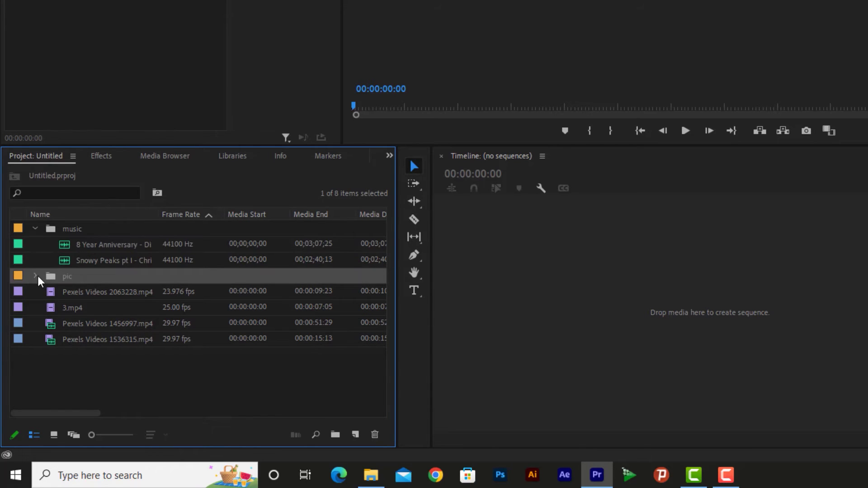
click(35, 276)
click(55, 294)
click(85, 324)
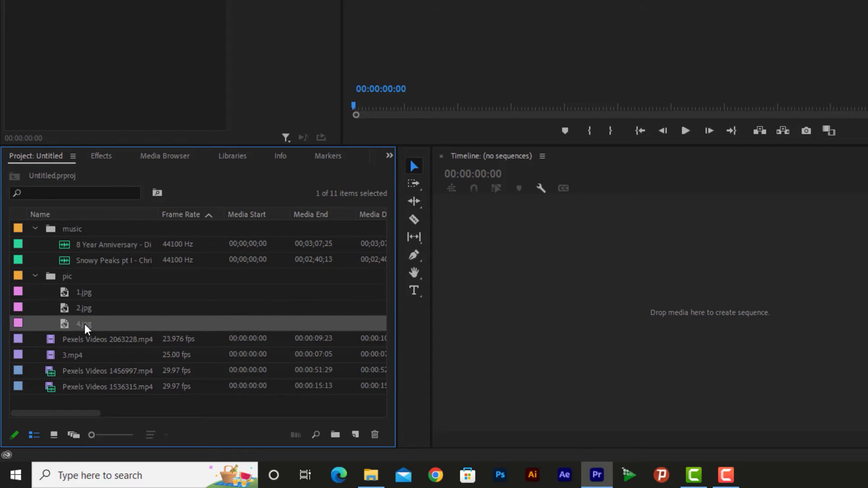
click(35, 275)
click(35, 228)
- Create a new bin named "video" at the project's top level for the remaining clips
click(103, 301)
click(100, 292)
click(100, 276)
click(100, 264)
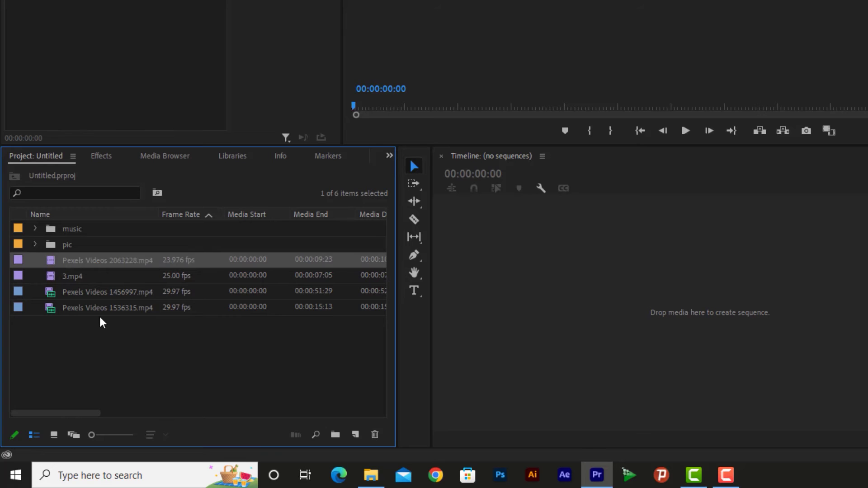
click(332, 433)
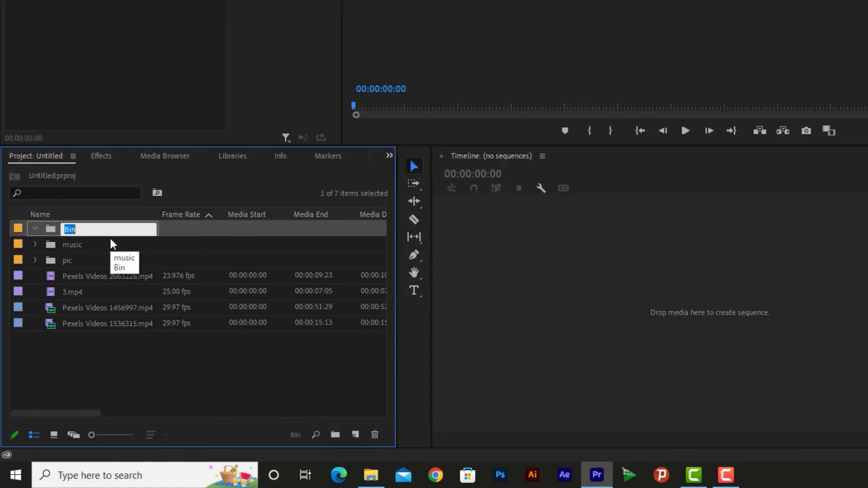
text(video)
key(Return)
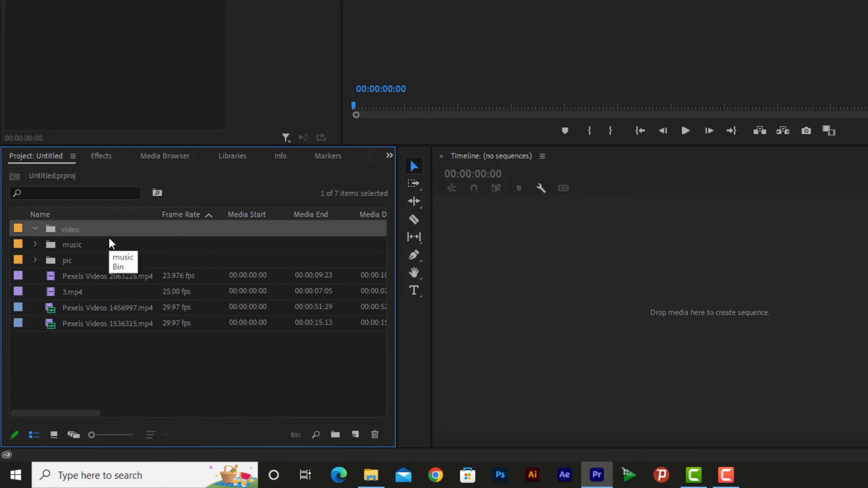
- Move the four clips, Pexels Videos 2063228, 3.mp4, Pexels Videos 1456997 and Pexels Videos 1536315, into the video bin and collapse it
drag(68, 276, 111, 355)
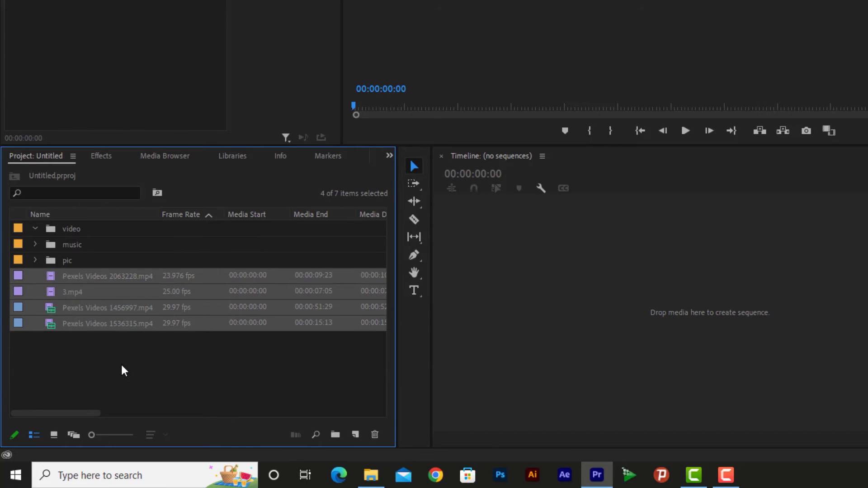
click(120, 362)
drag(198, 374, 117, 389)
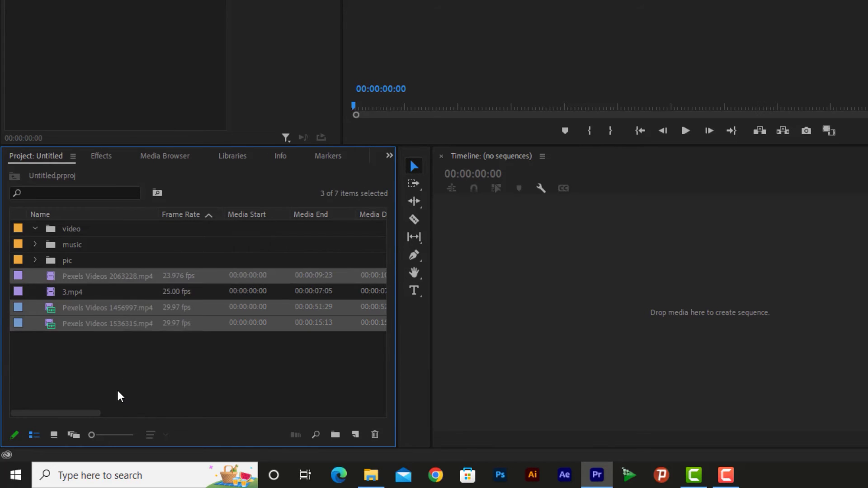
click(119, 353)
click(119, 281)
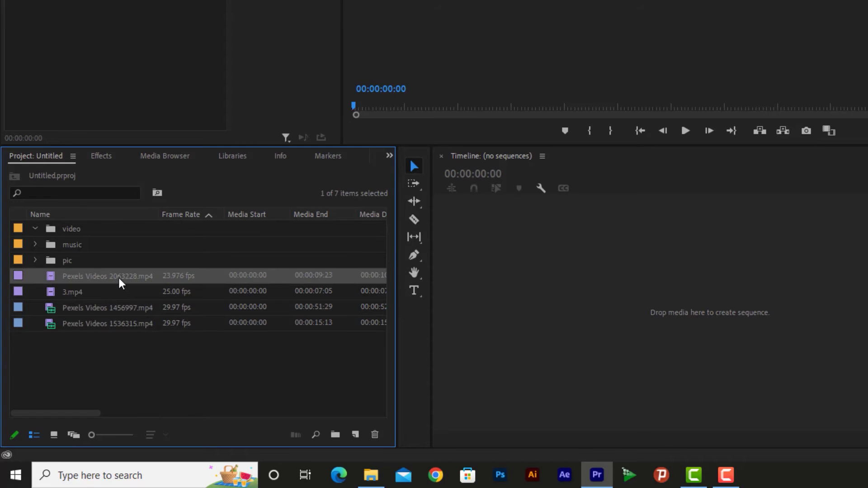
shift+click(121, 324)
drag(75, 275, 62, 231)
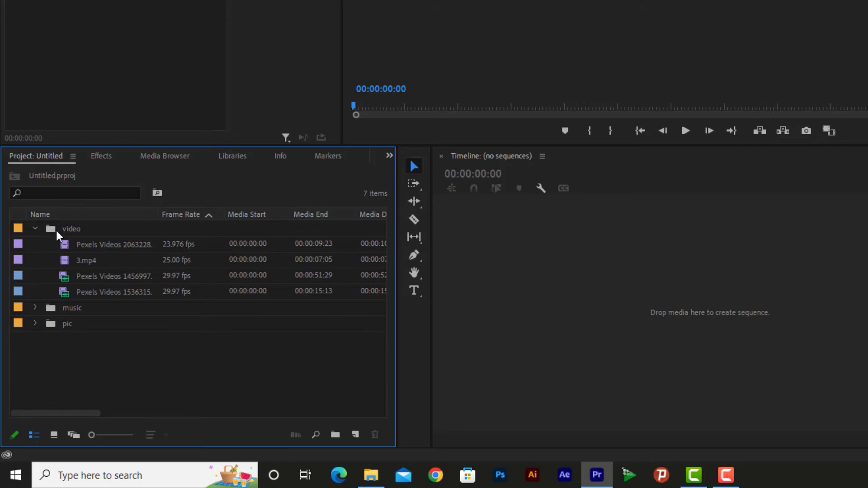
click(37, 228)
click(80, 250)
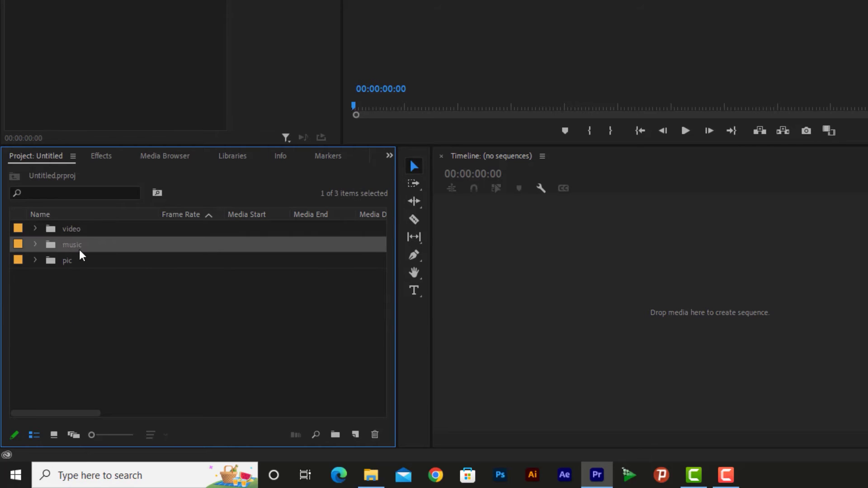
click(68, 229)
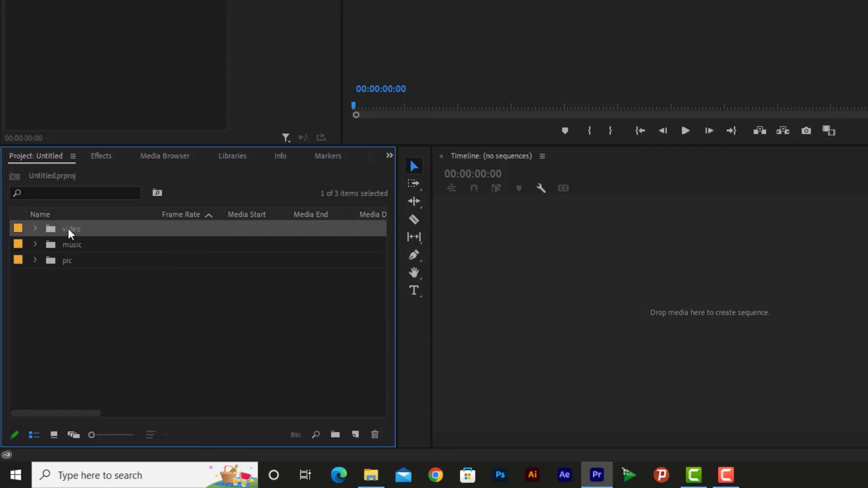
click(72, 250)
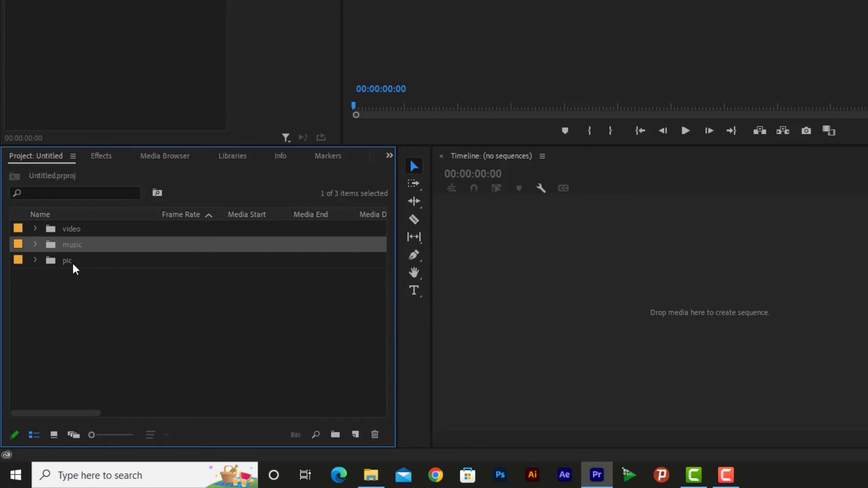
click(72, 261)
click(52, 230)
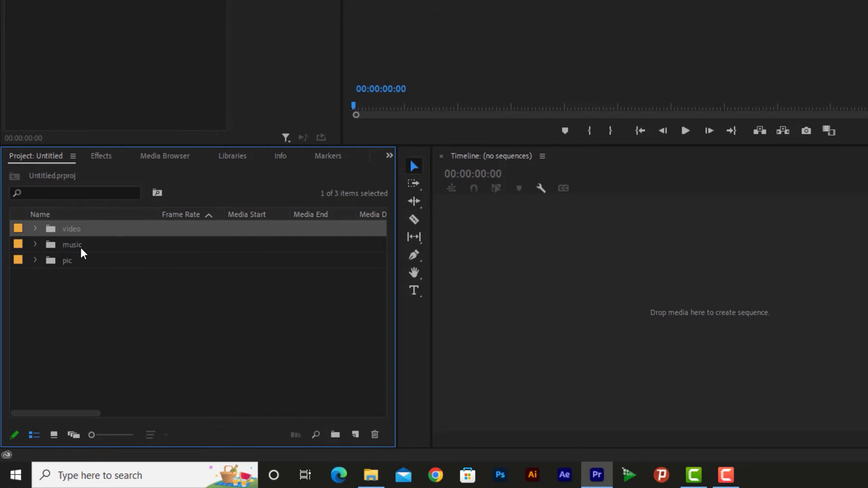
- Create a sub-bin named "gif" inside the video bin
click(35, 229)
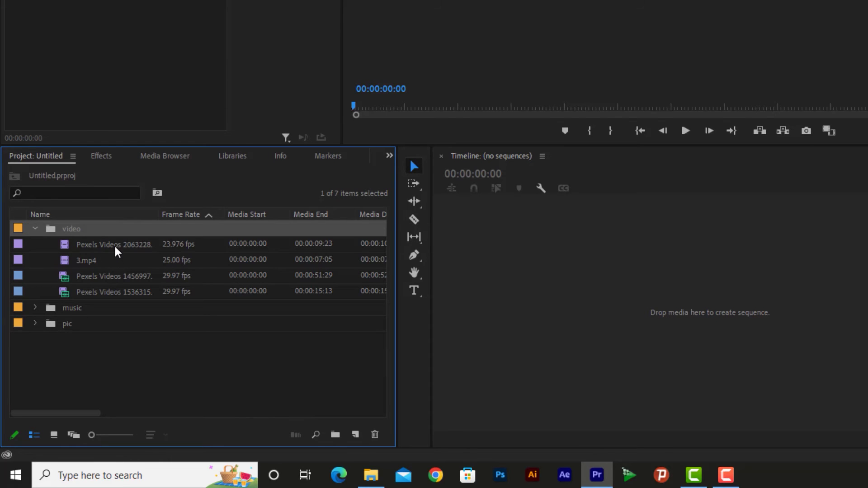
click(114, 244)
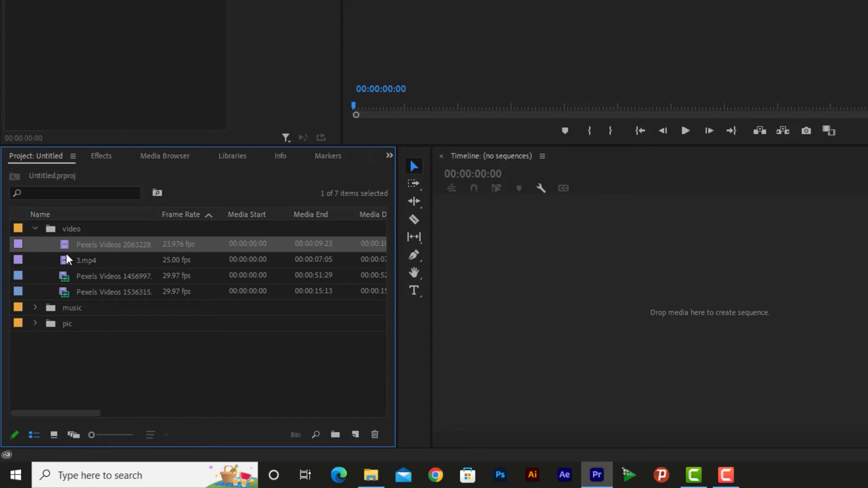
click(90, 230)
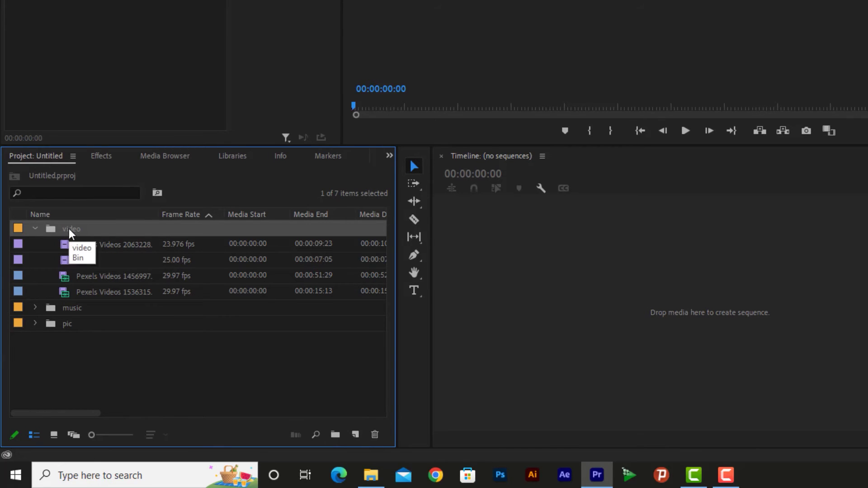
click(334, 436)
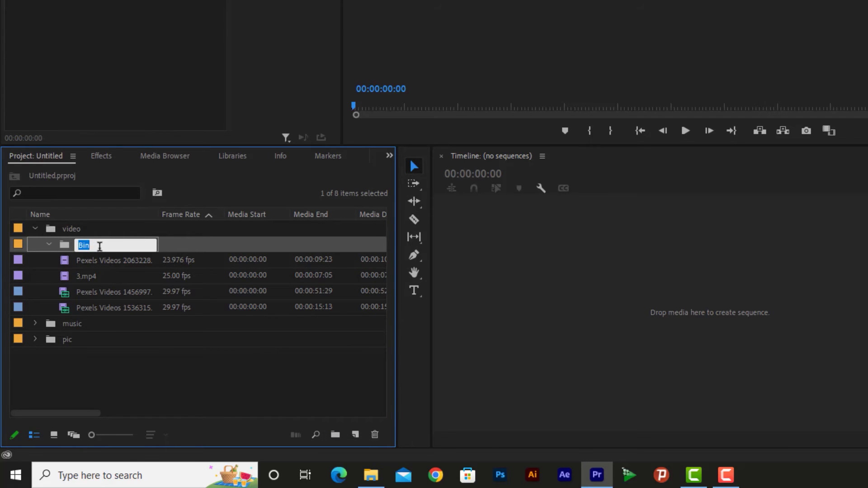
text(gif)
key(Return)
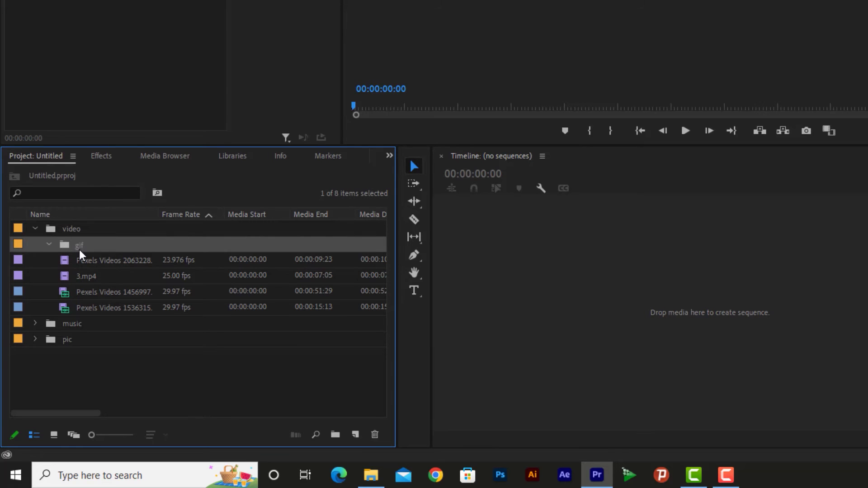
- Move Pexels Videos 1456997 and Pexels Videos 1536315 into the gif sub-bin, and collapse both the gif and video bins
click(90, 305)
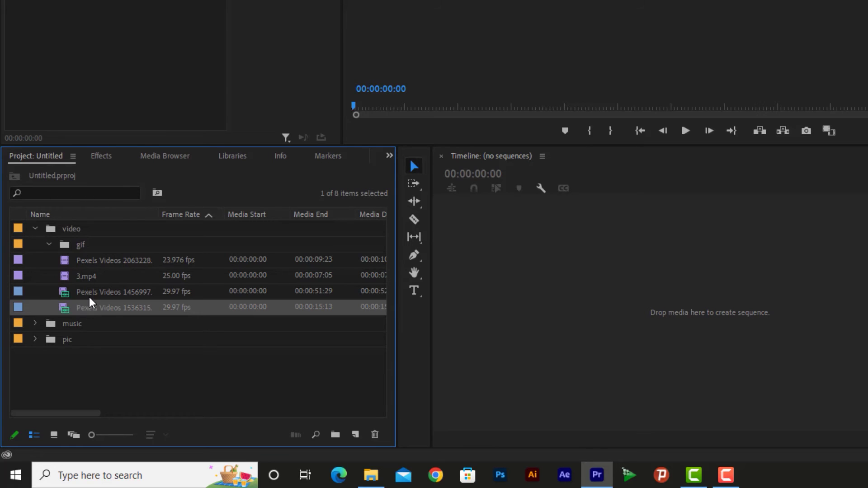
shift+click(89, 295)
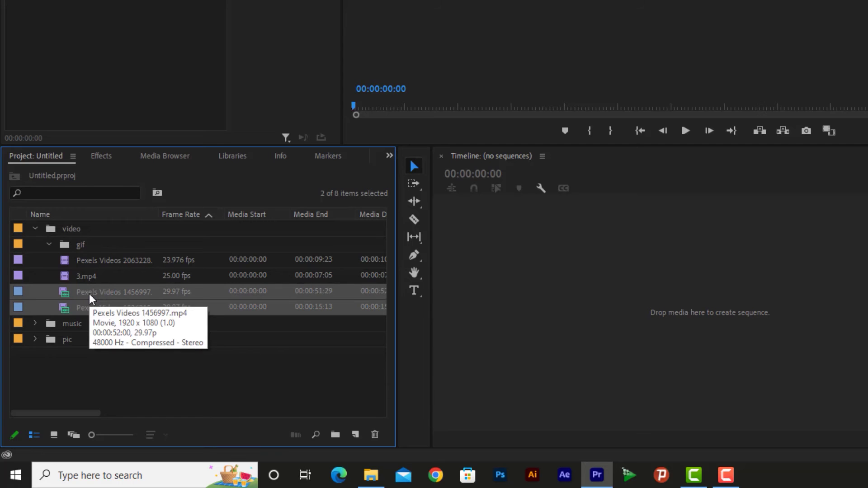
drag(86, 294, 81, 248)
click(48, 244)
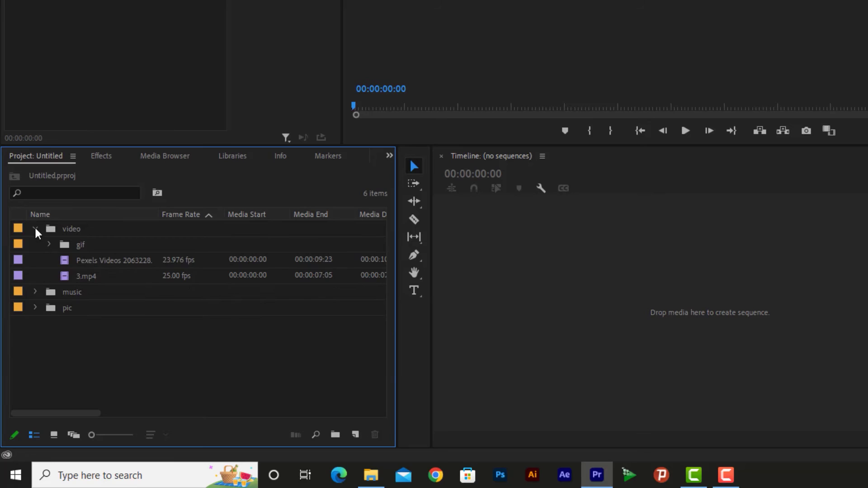
click(35, 228)
- Look through the clips in the video bin and its gif sub-bin, and collapse both bins
click(50, 228)
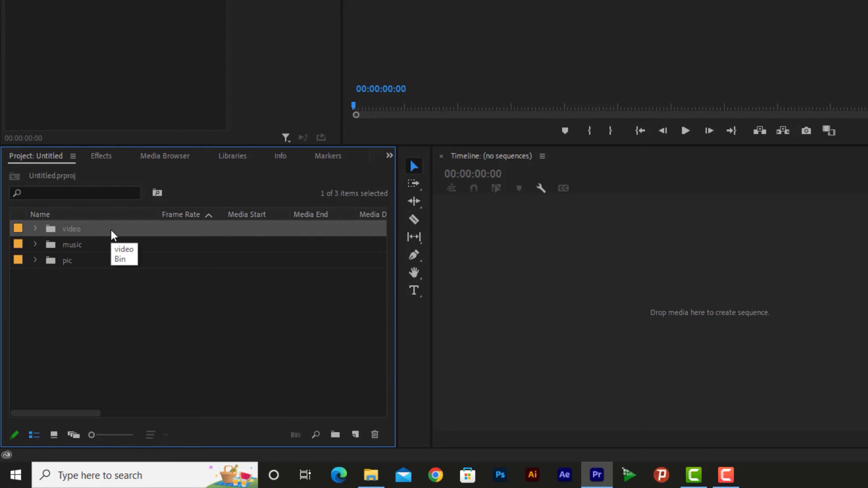
click(36, 228)
click(78, 259)
click(80, 275)
click(68, 246)
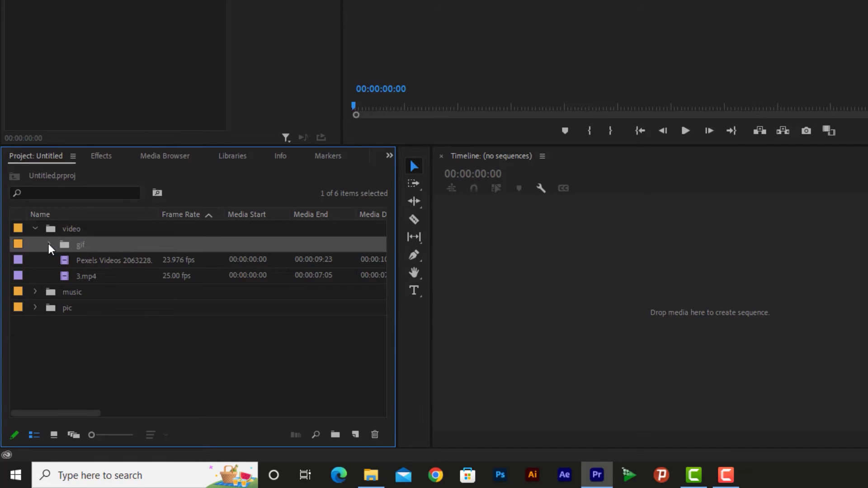
click(49, 244)
click(87, 259)
click(91, 274)
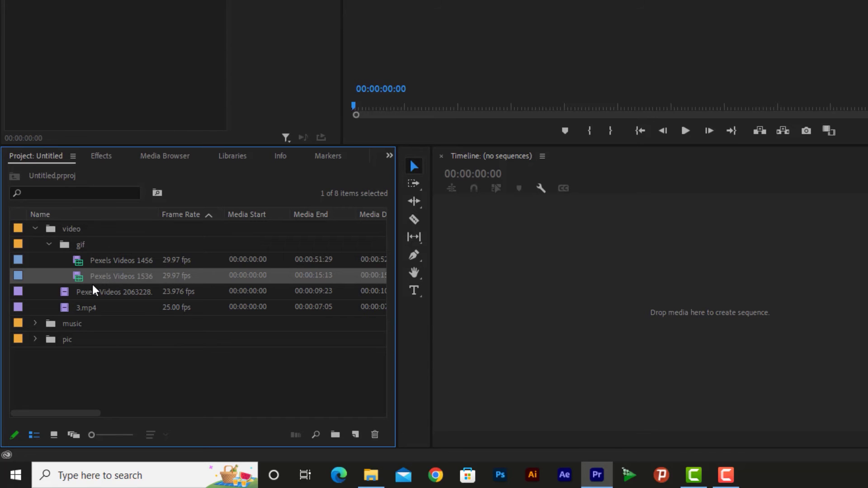
click(49, 243)
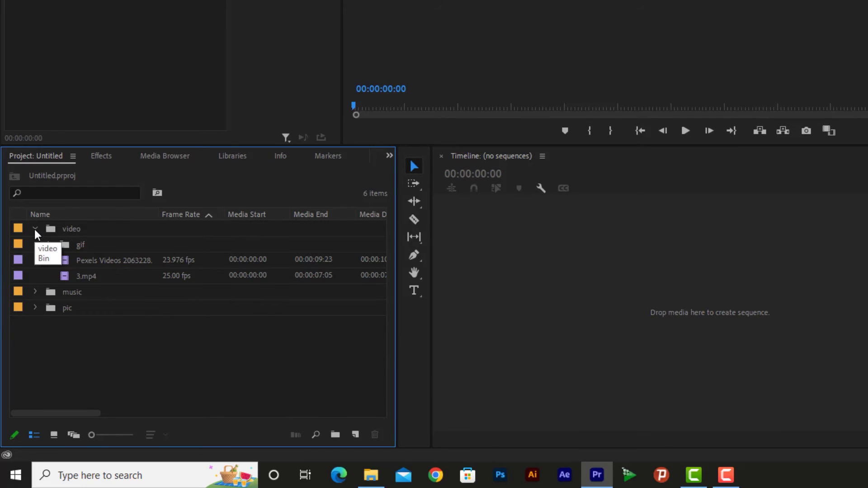
click(35, 228)
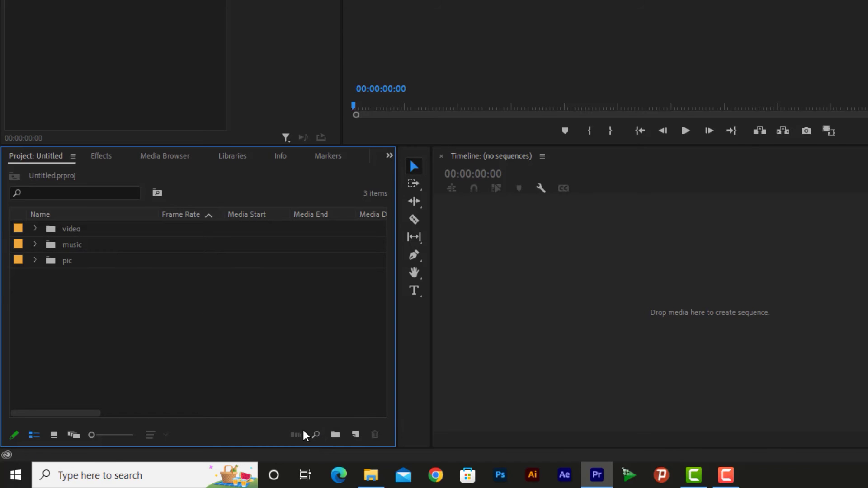
- Examine the available new item types and the Clear option for a selected bin such as video or gif
click(353, 436)
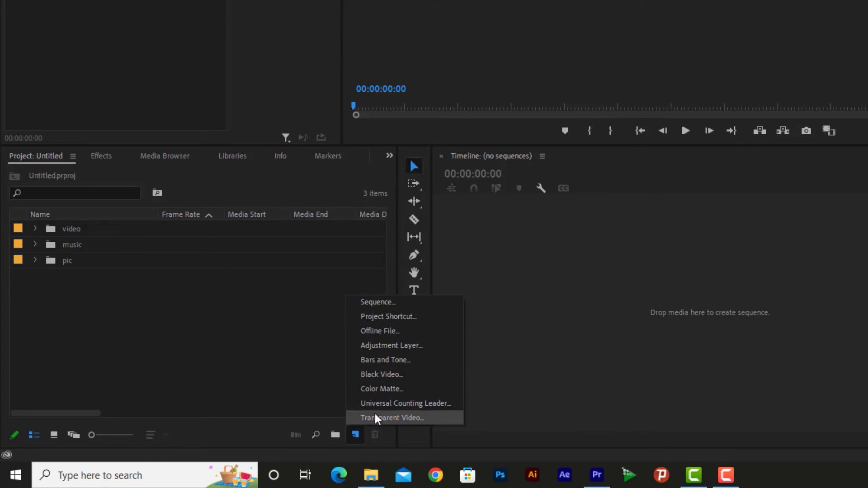
click(333, 361)
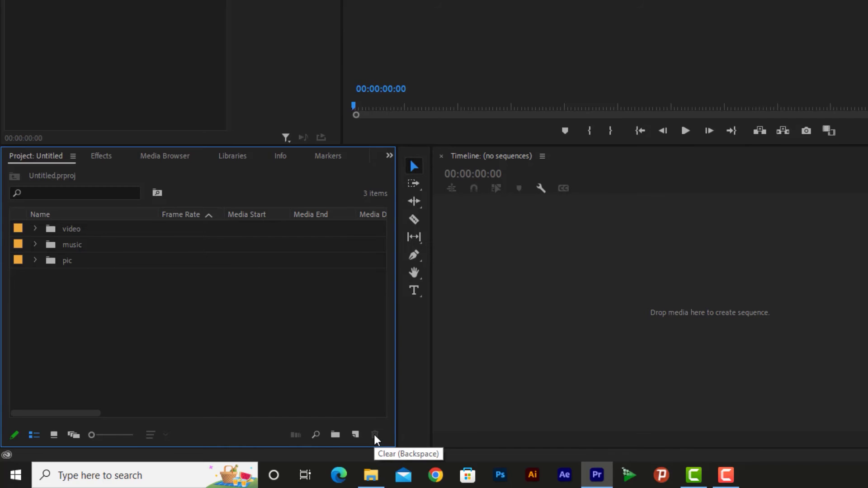
click(76, 229)
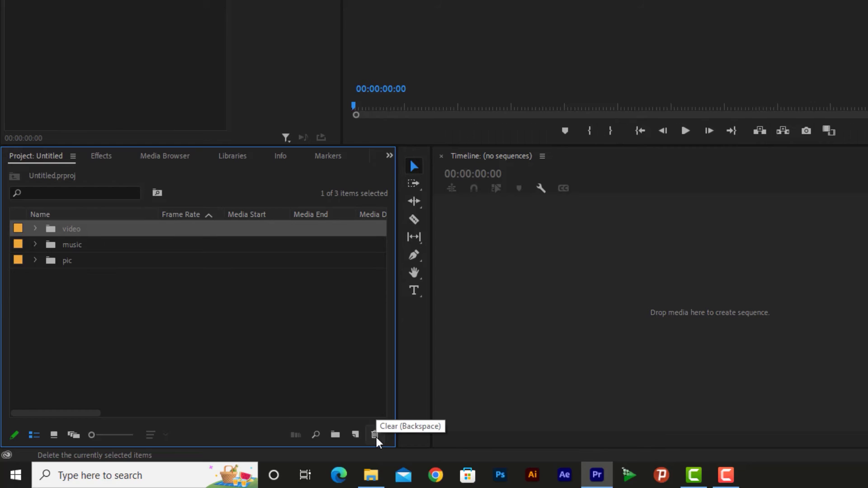
click(34, 229)
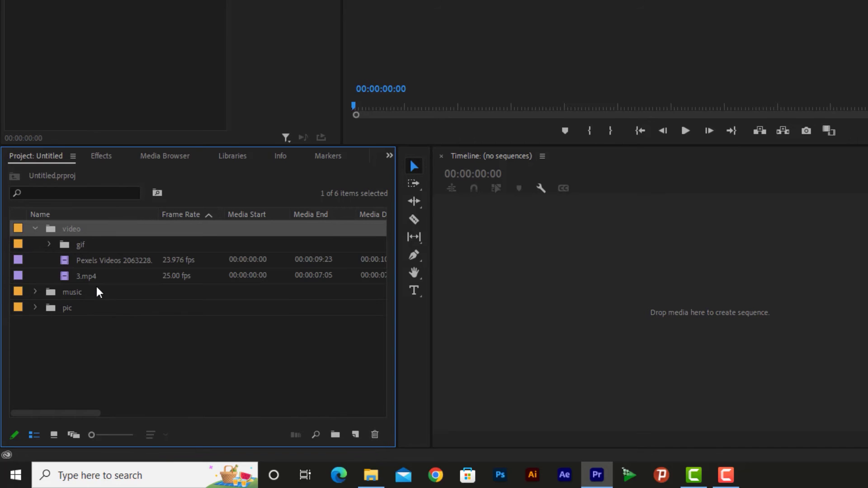
click(87, 245)
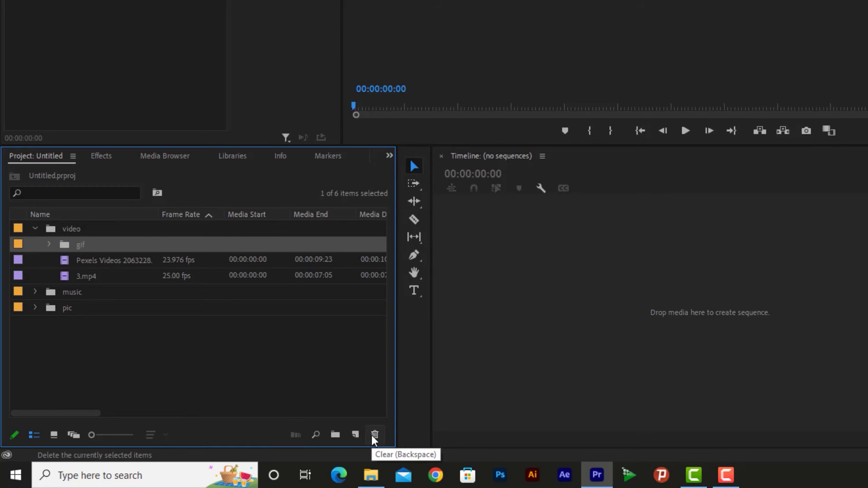
click(35, 229)
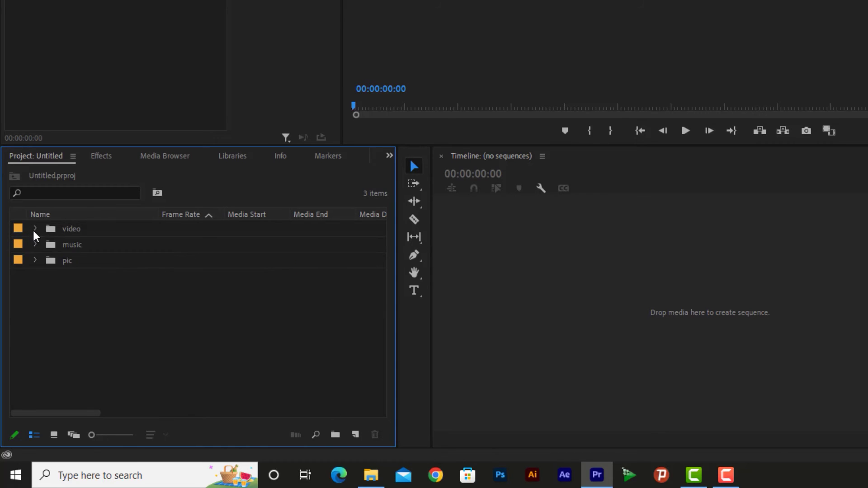
click(35, 229)
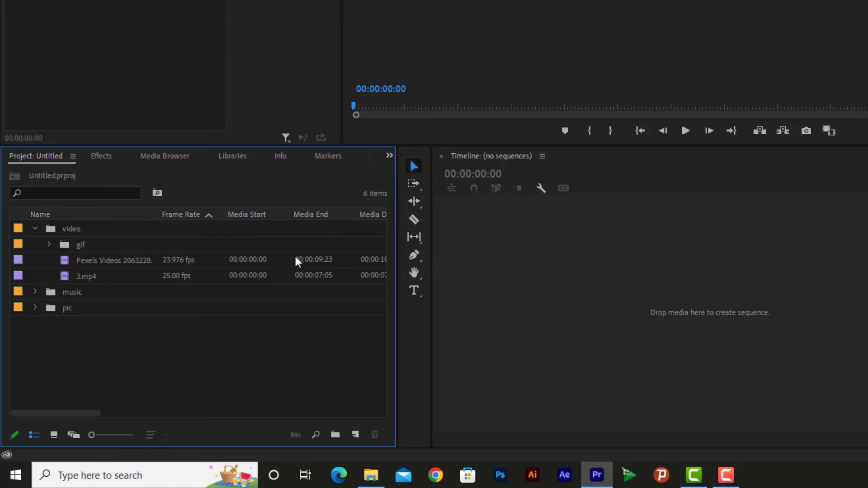
click(35, 229)
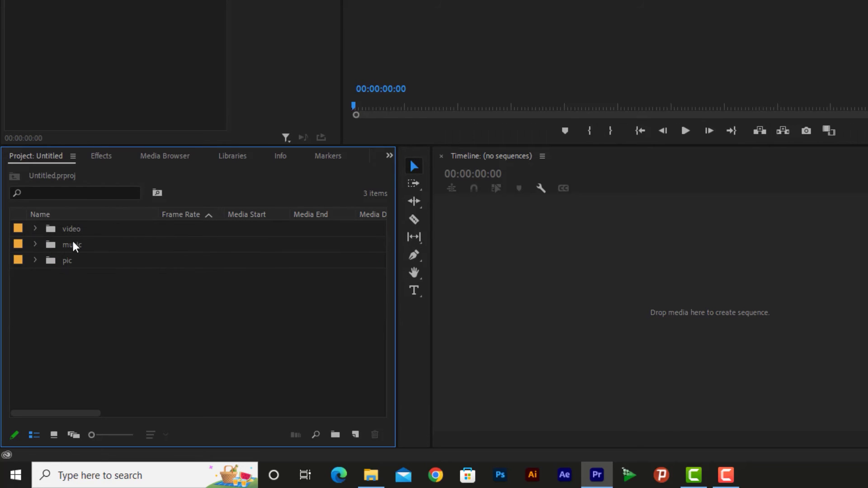
- Open the video bin in its own view, check its contents, and return to the project's top-level bins
click(83, 224)
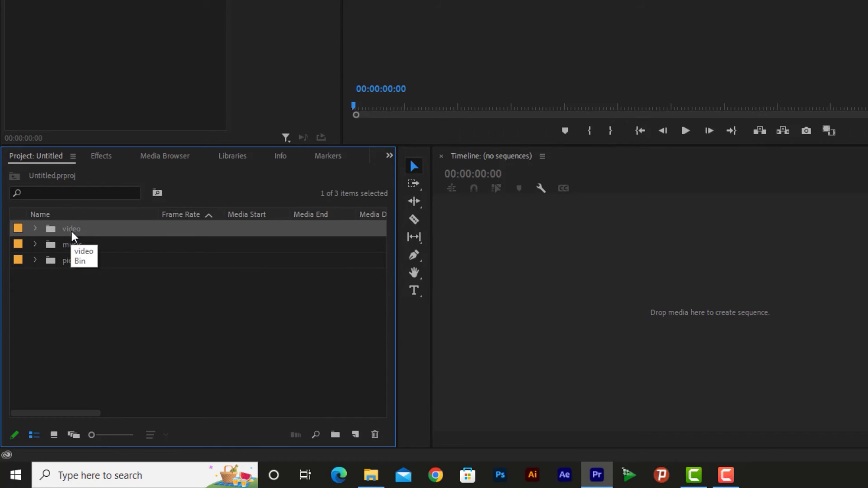
click(71, 228)
click(40, 231)
double_click(45, 227)
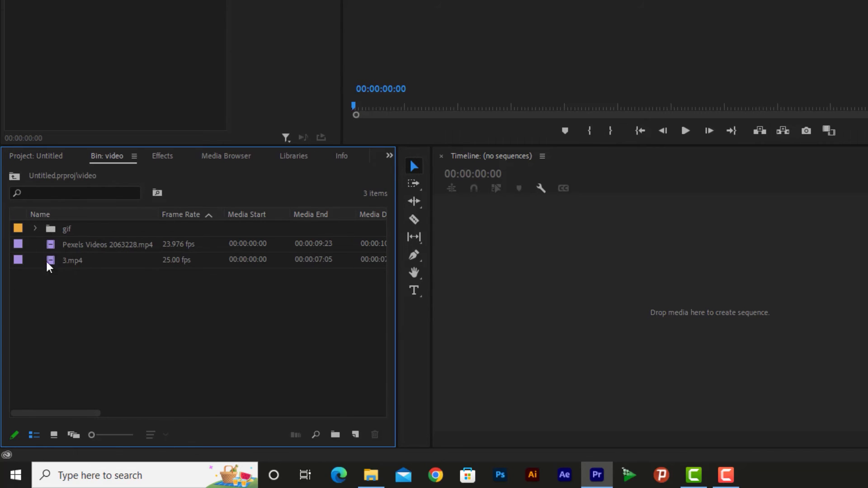
click(97, 230)
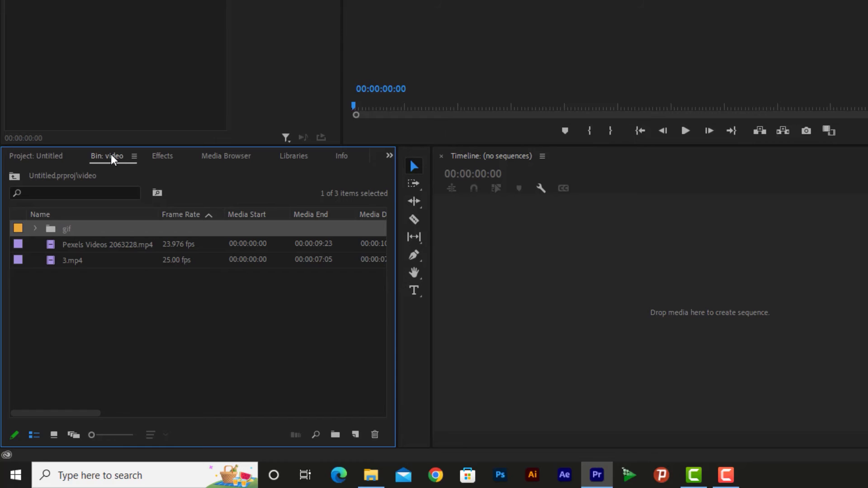
click(31, 155)
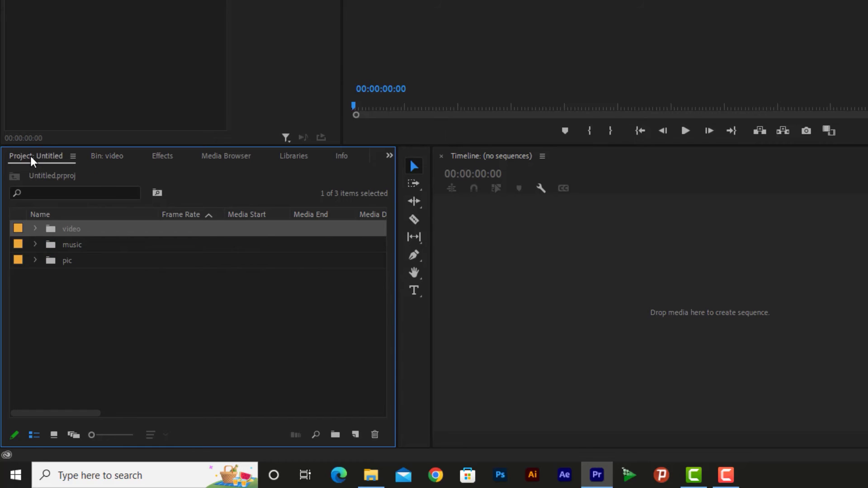
double_click(67, 229)
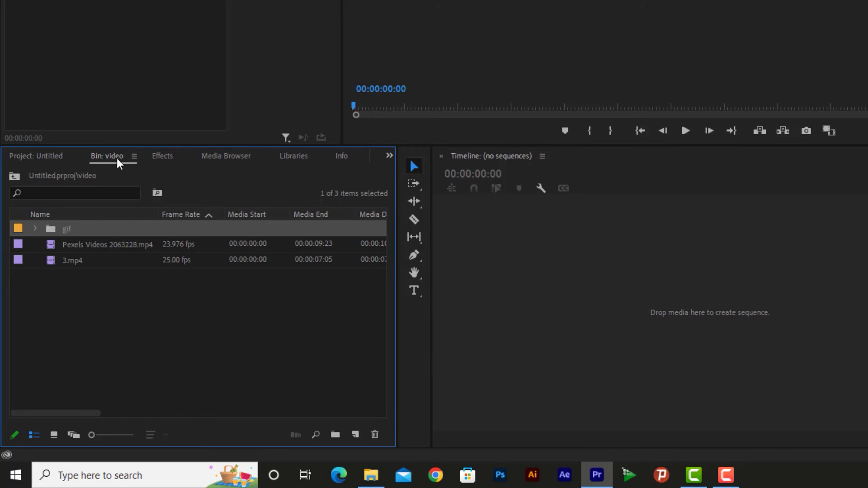
click(39, 156)
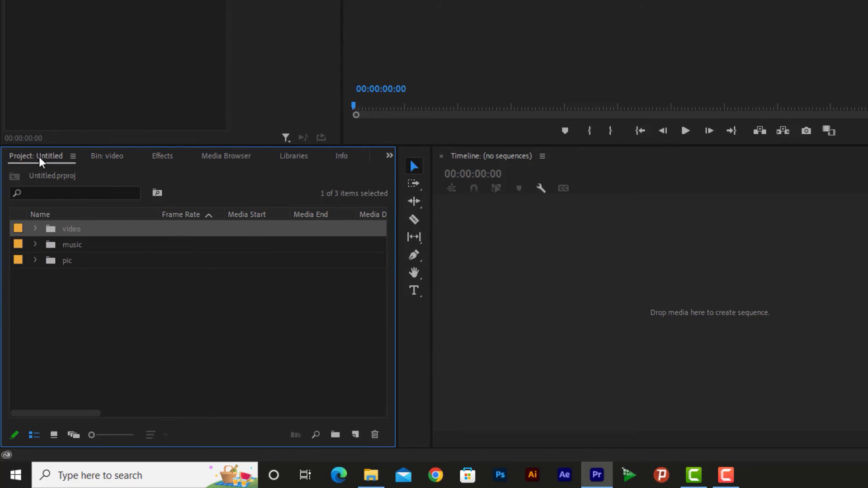
- Switch to the open video bin, narrow its panel group slightly, and check the list of panels in the group
click(102, 158)
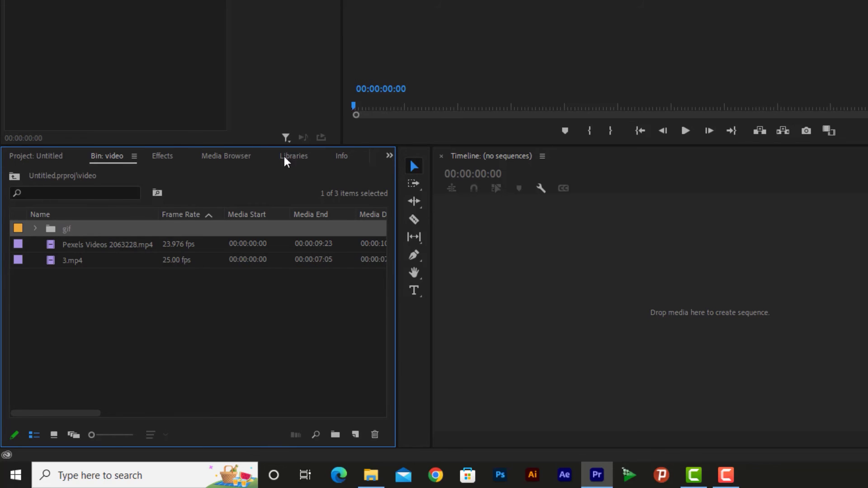
drag(399, 177, 377, 161)
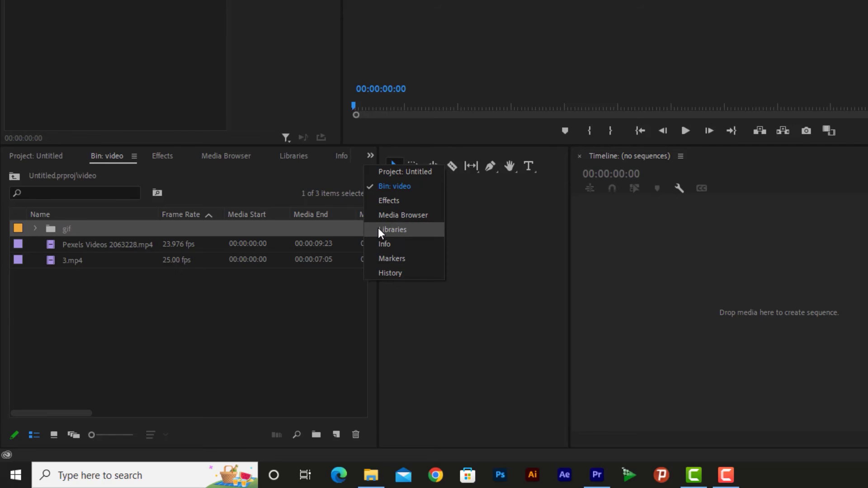
click(119, 158)
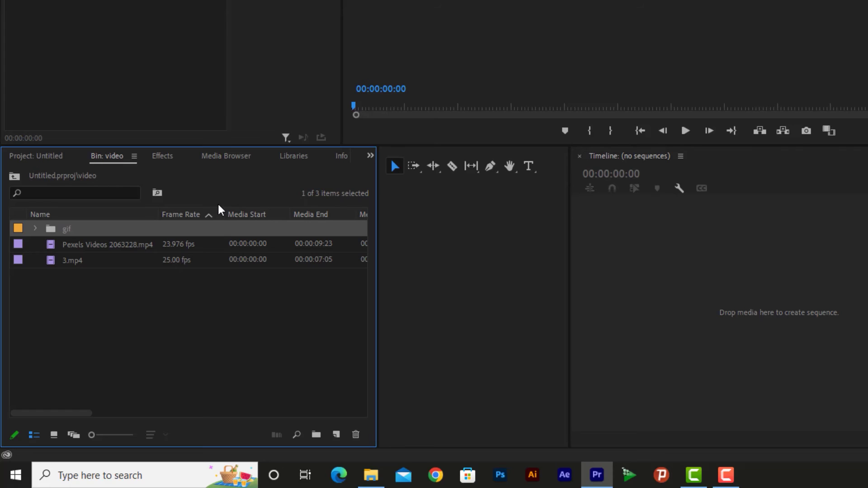
- Close the separate video bin panel and return to the project's top-level bins
click(133, 156)
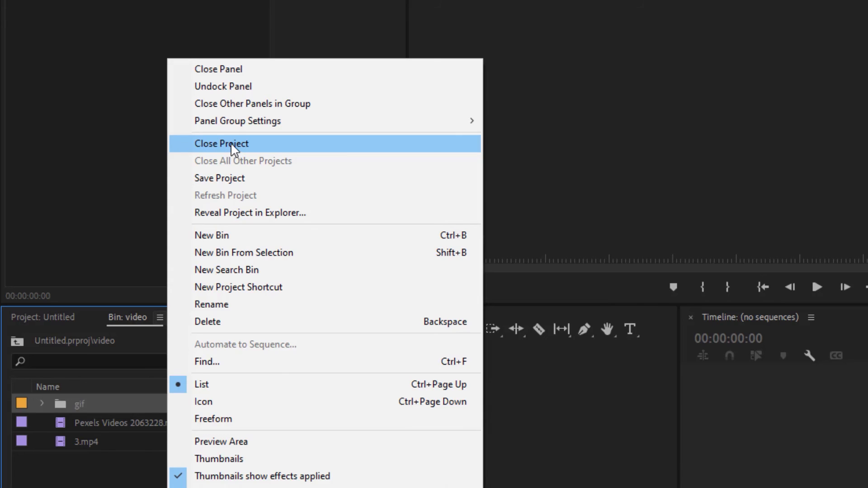
click(242, 70)
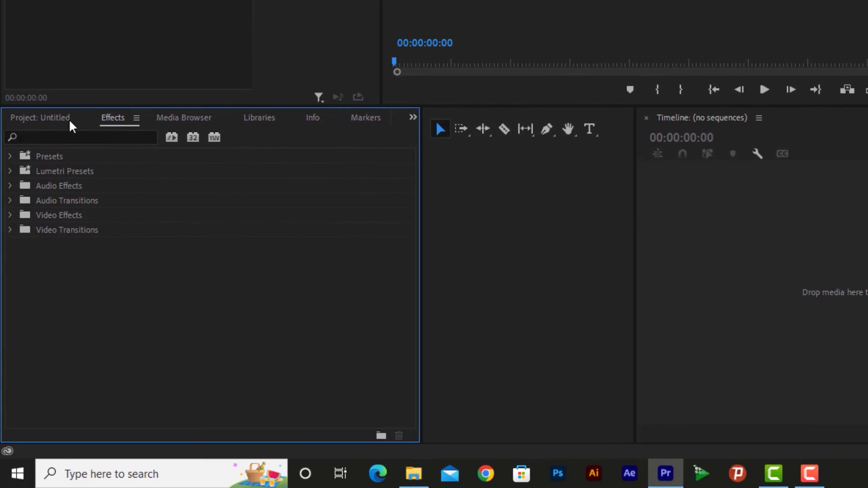
click(45, 124)
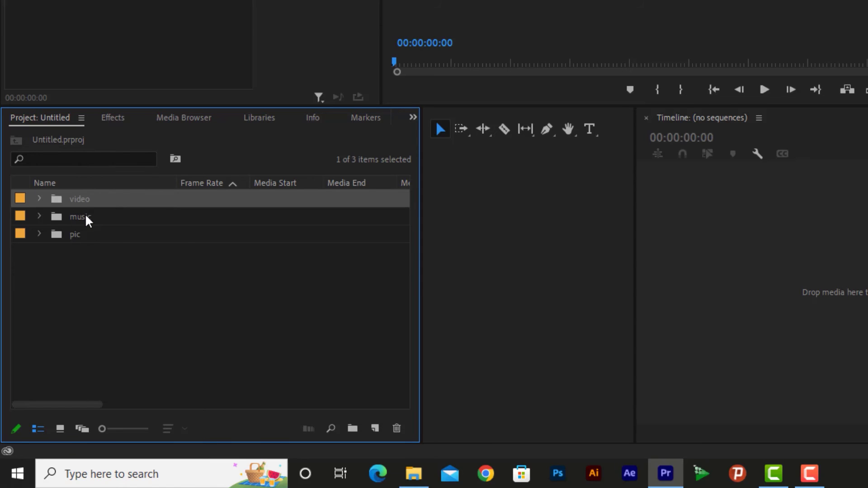
- Open the video bin in place within the Project panel and go back up to the project's top level
double_click(76, 205)
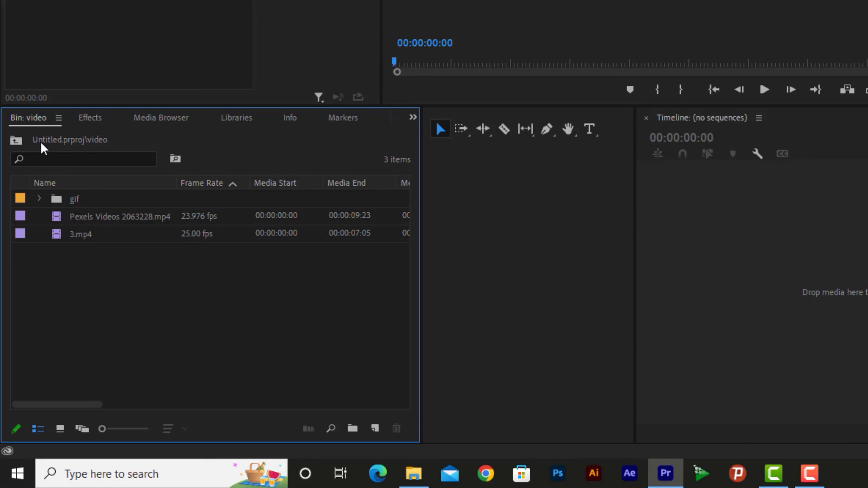
click(16, 143)
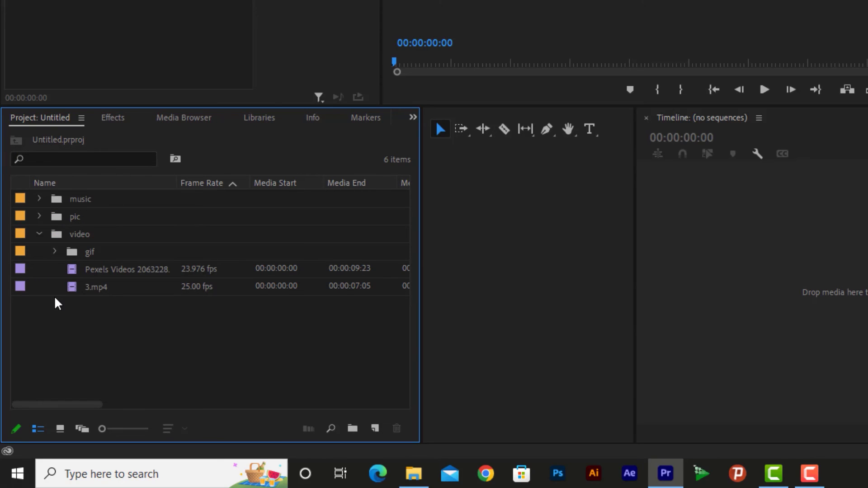
- Open the music bin in its own panel, close that panel, and return to the project's bins
click(79, 204)
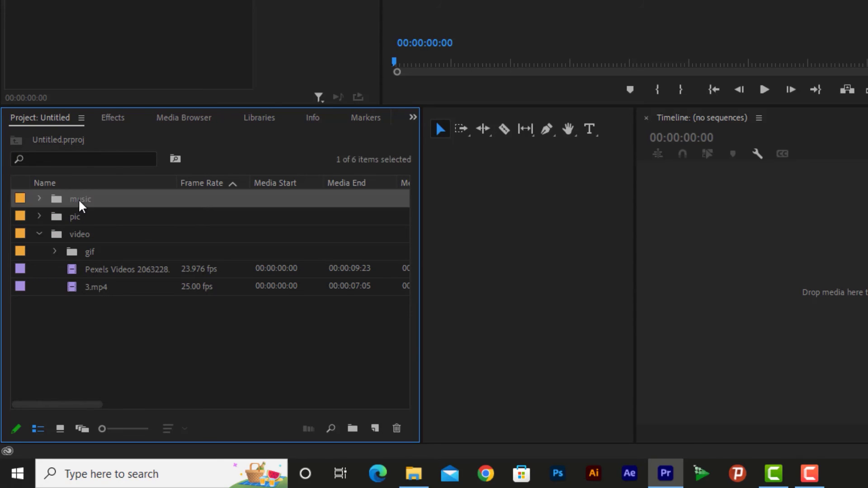
double_click(80, 202)
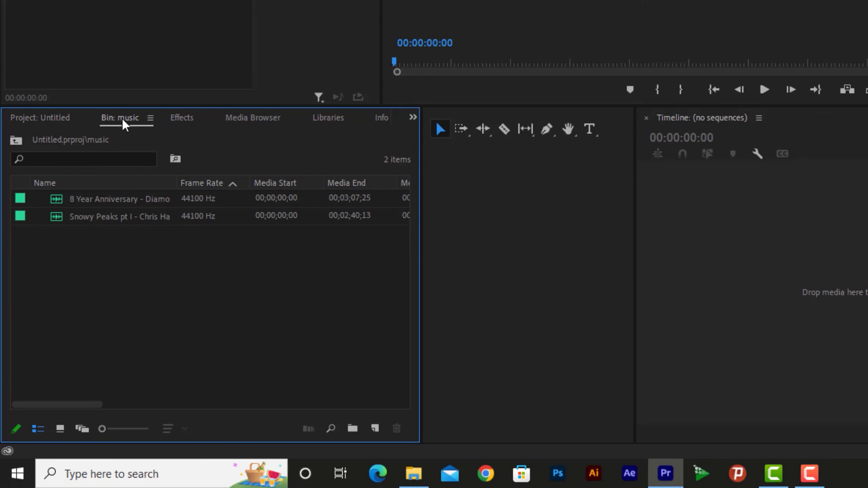
click(150, 118)
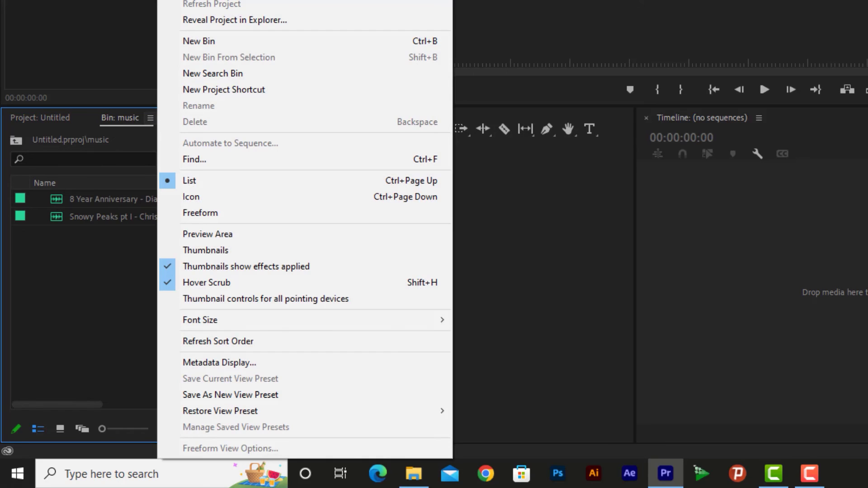
key(Escape)
click(94, 118)
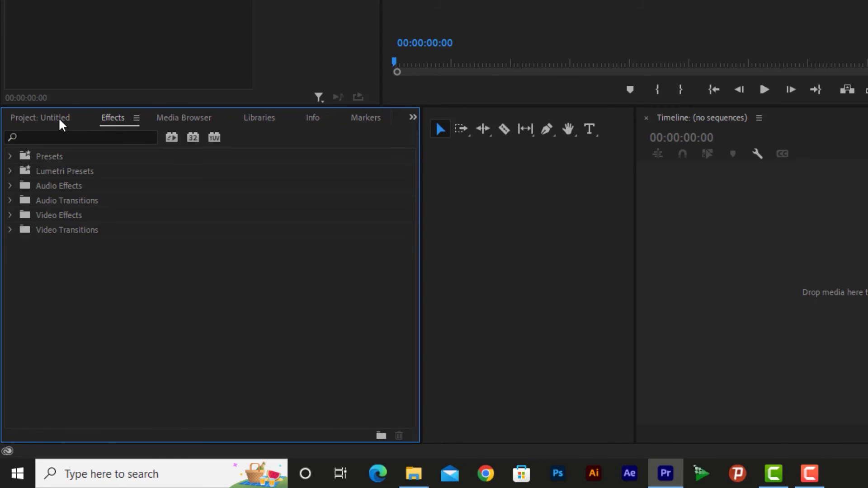
click(61, 121)
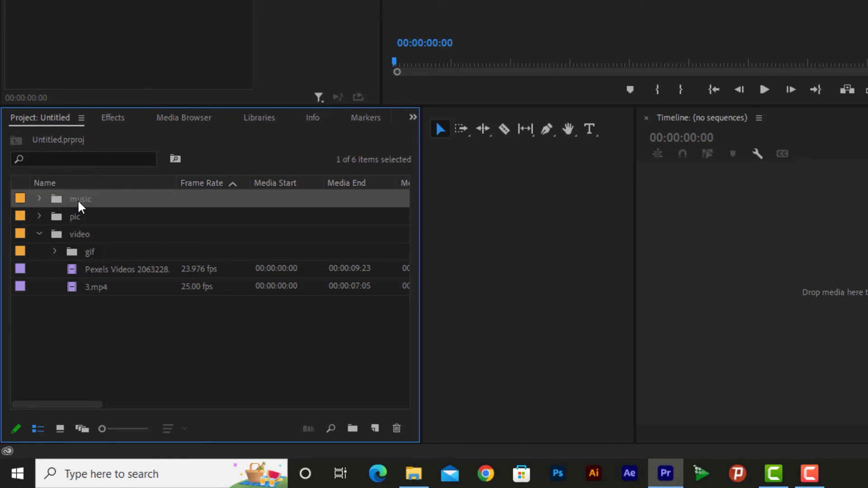
- View the music bin in place, go back up to the top level, and collapse the video and music bins
double_click(58, 201)
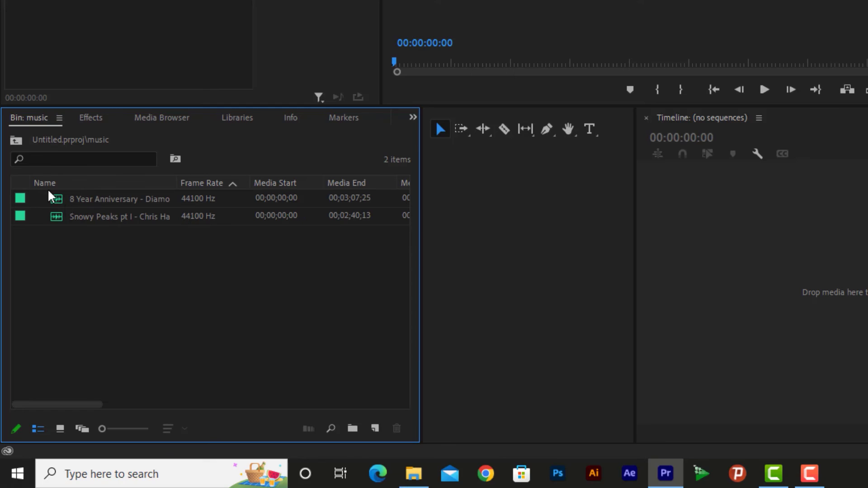
click(16, 141)
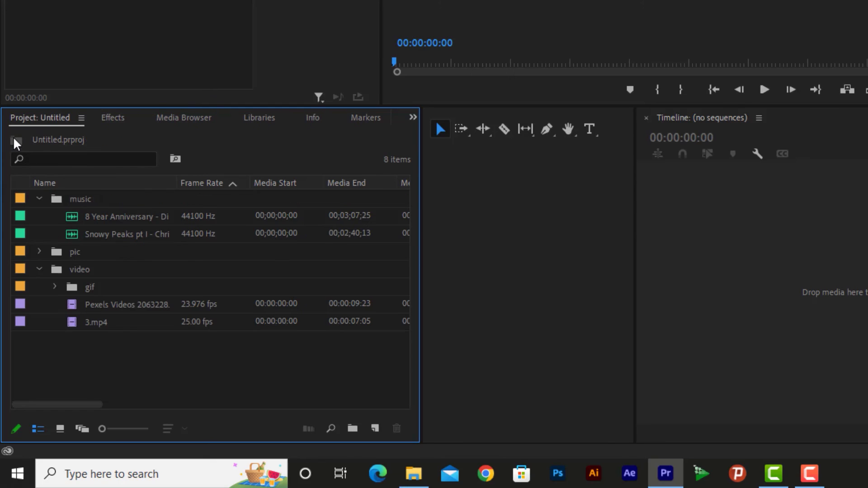
click(39, 270)
click(40, 199)
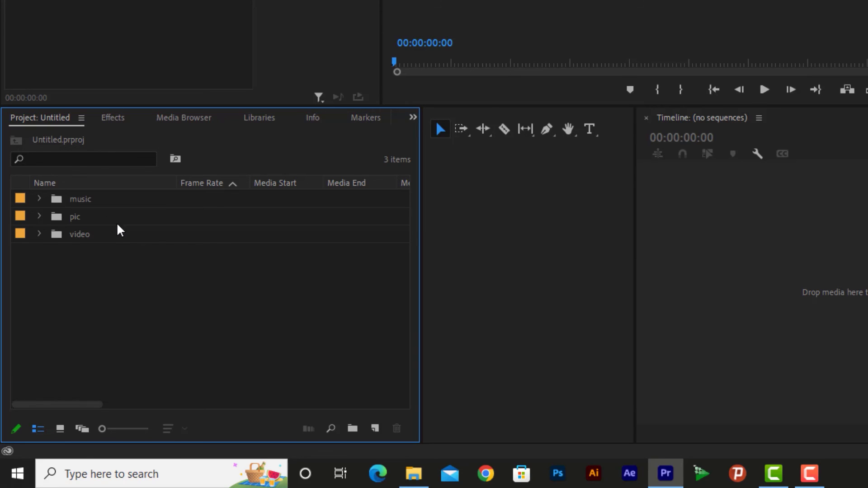
- Expand the video bin, maximize the Program monitor to fill the workspace, and restore the normal layout
click(39, 234)
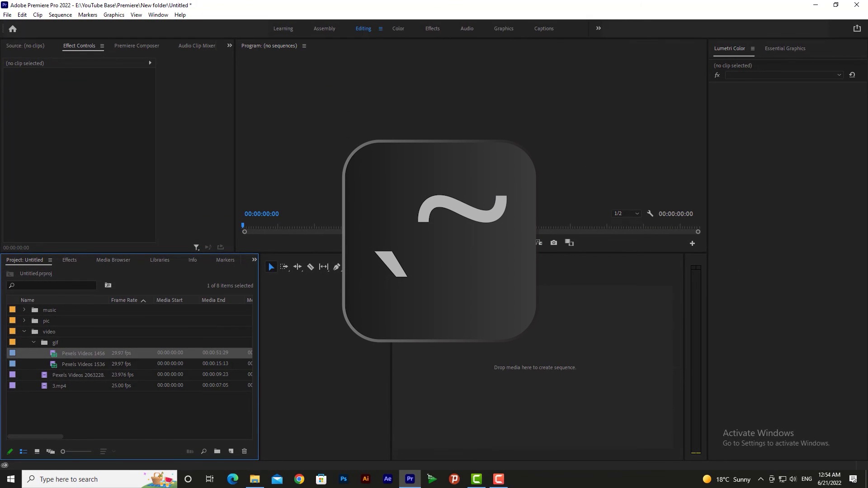
key(grave)
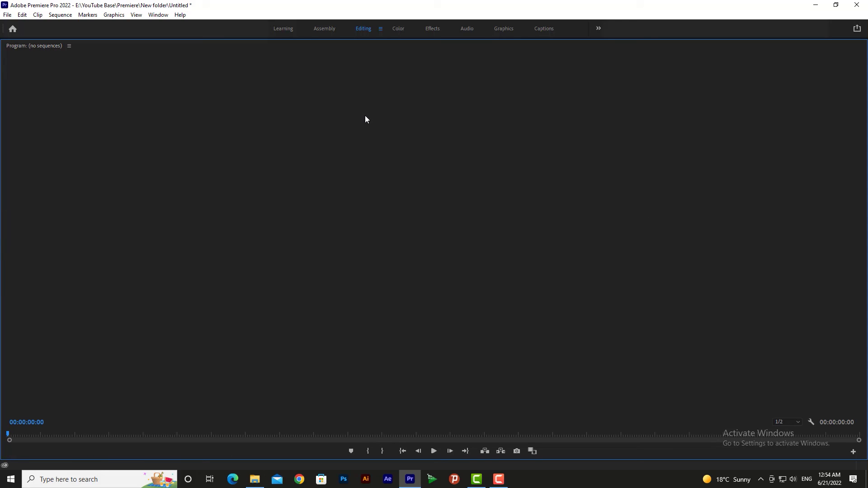
key(grave)
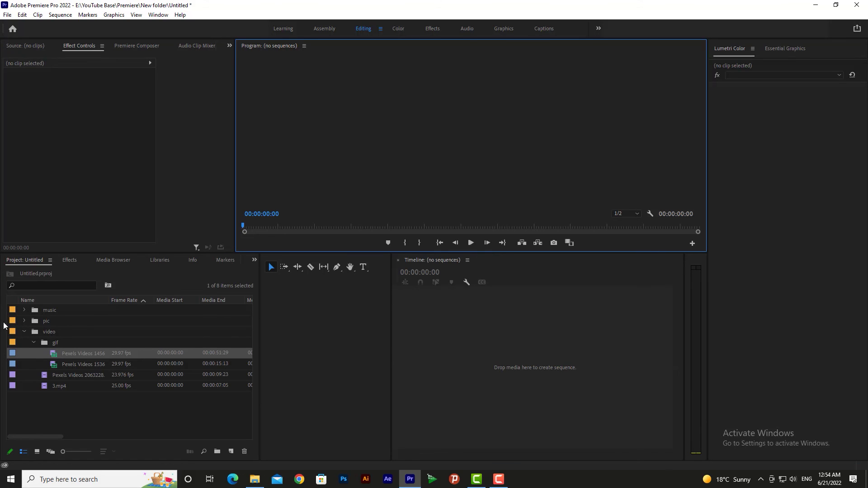
- Maximize the Project panel to examine the property columns of the first clip in the gif bin, and restore the layout
click(19, 261)
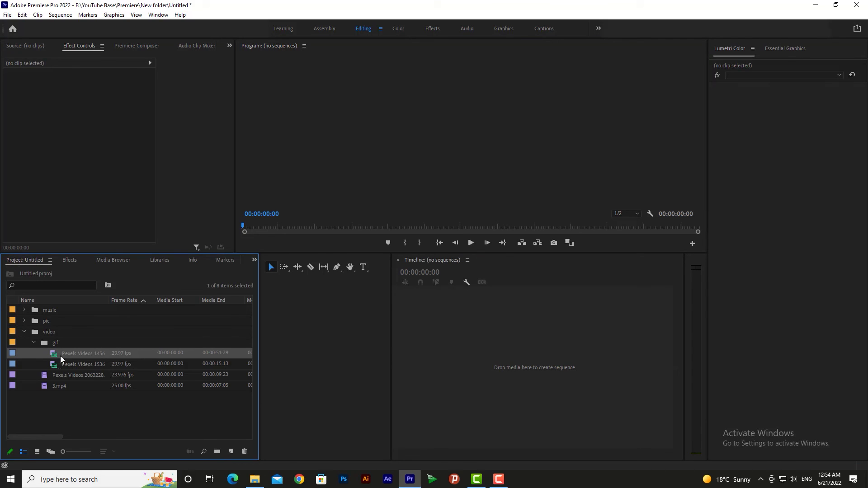
key(grave)
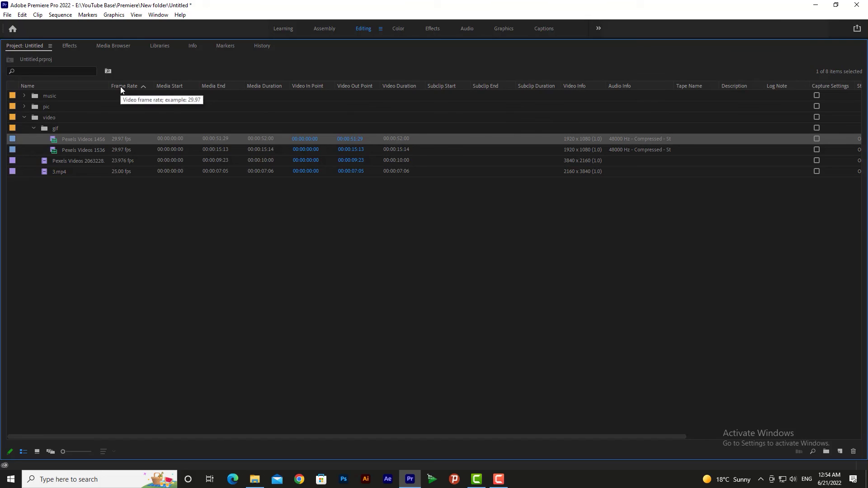
click(88, 141)
click(88, 202)
click(76, 140)
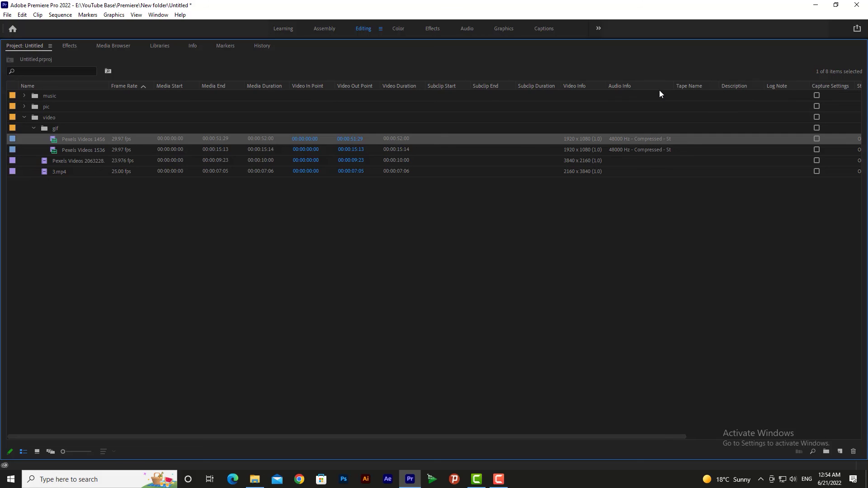
key(grave)
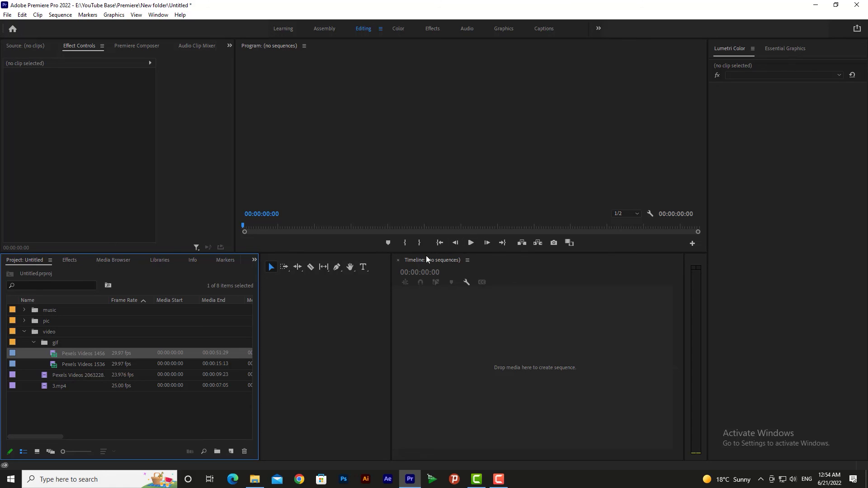
- Widen the Timeline panel by shrinking the Tools panel to a single narrow column
drag(392, 276, 279, 277)
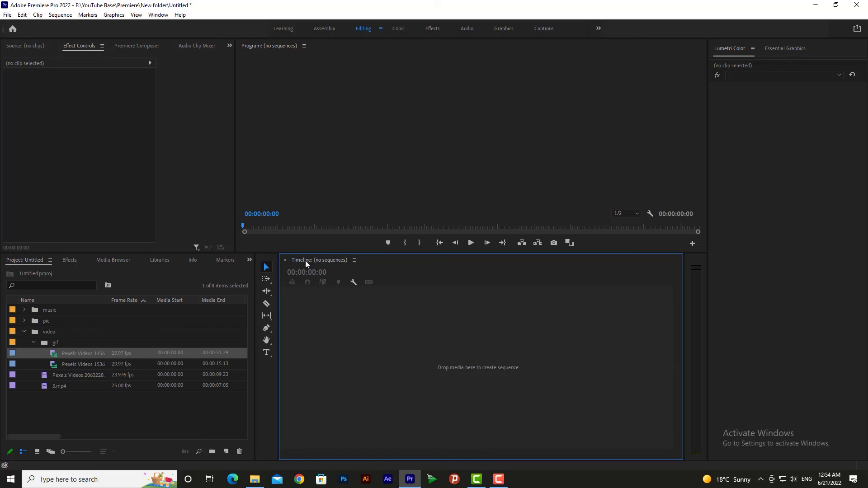
- Maximize the Program monitor and restore the layout twice, and collapse the video bin in the project
key(grave)
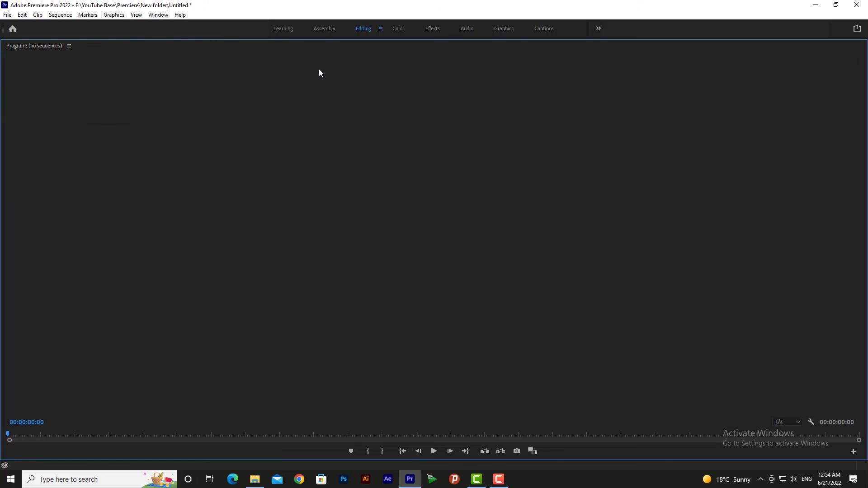
key(grave)
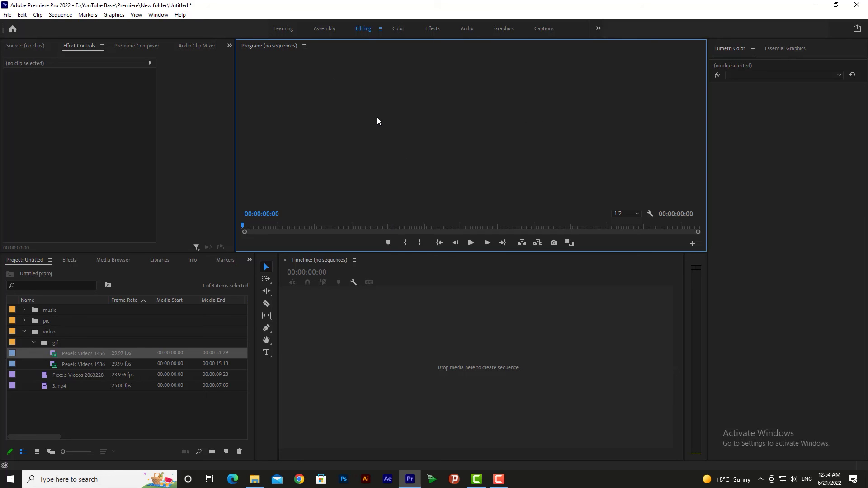
key(grave)
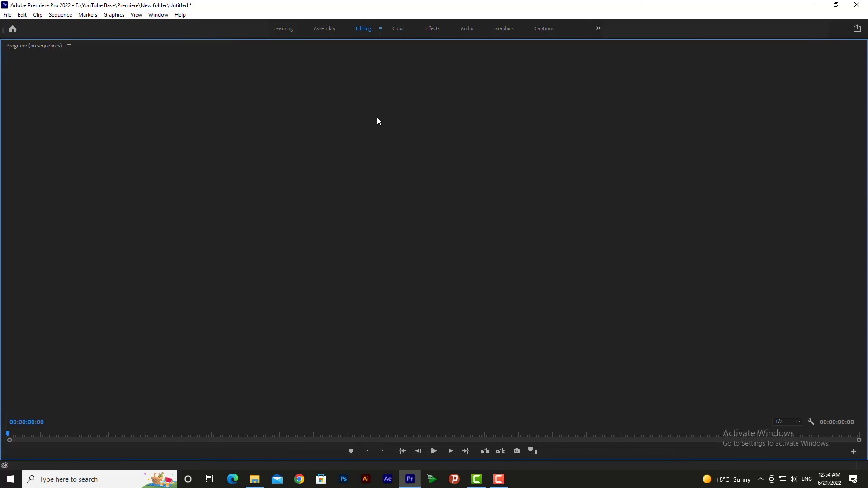
key(grave)
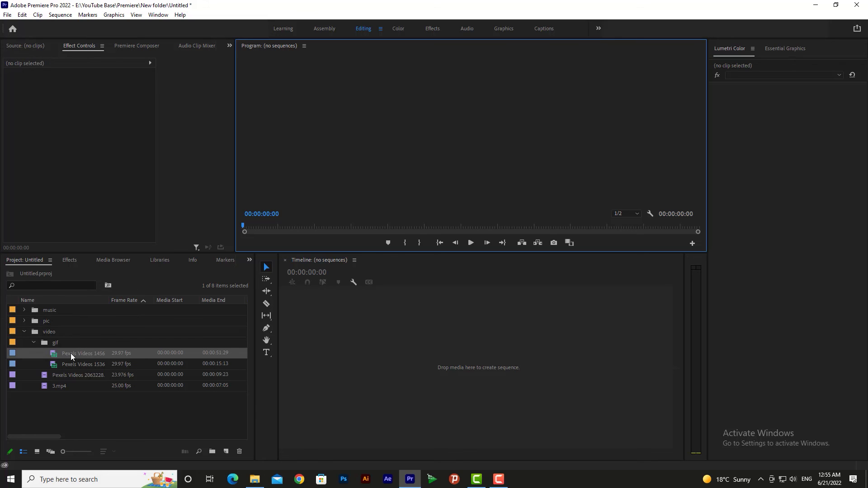
click(24, 331)
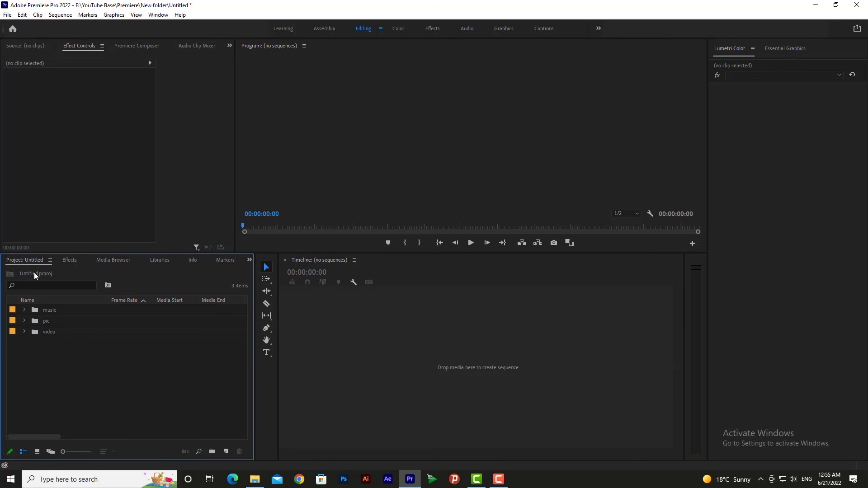